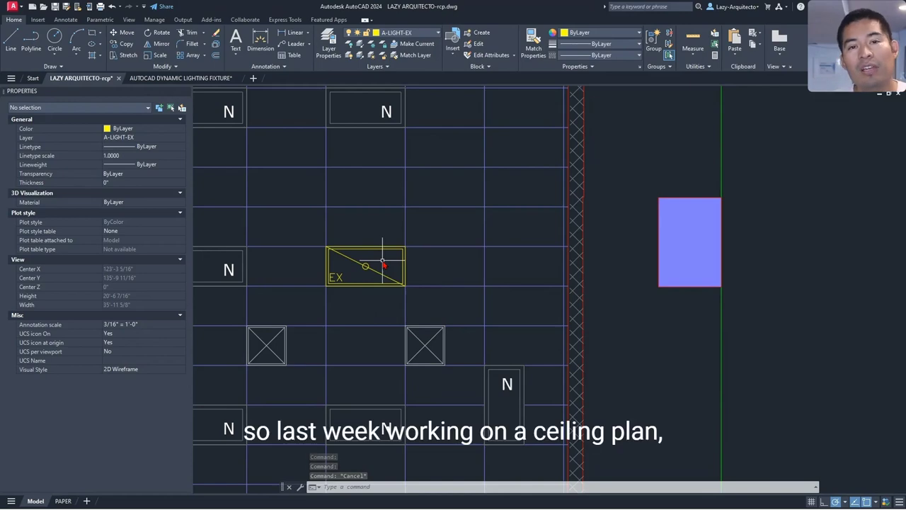
Step: Copy the yellow EX light fixture from its lower-left corner 8'-0" to the right, snapping it to the ceiling grid
scroll(386, 263, "down", 5)
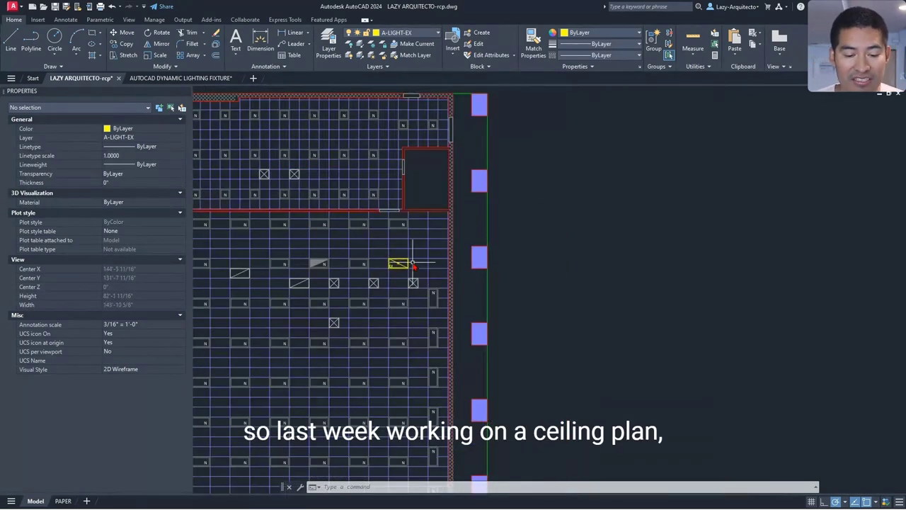
scroll(405, 264, "up", 2)
scroll(409, 267, "up", 6)
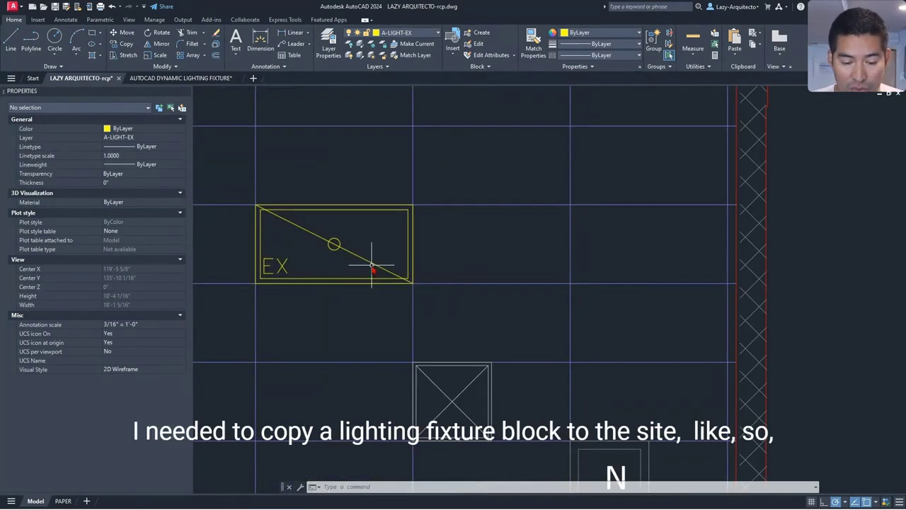
left_click(389, 263)
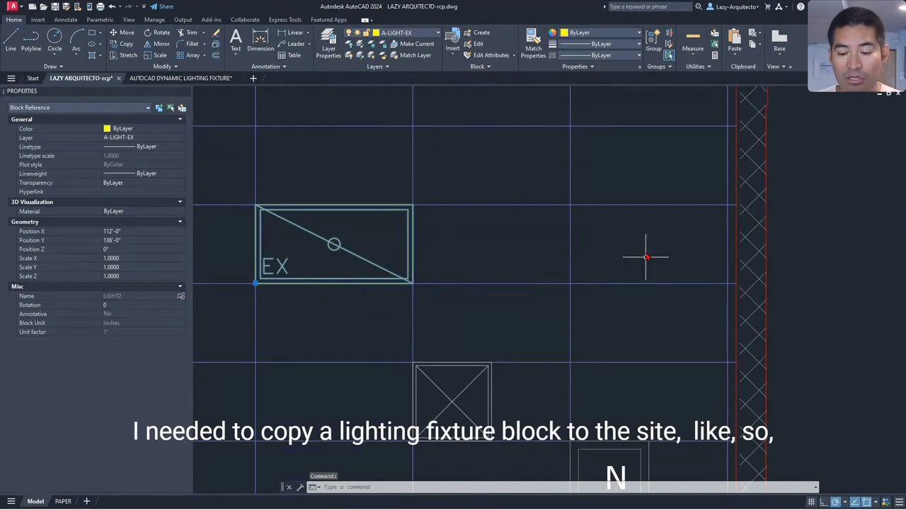
left_click(256, 283)
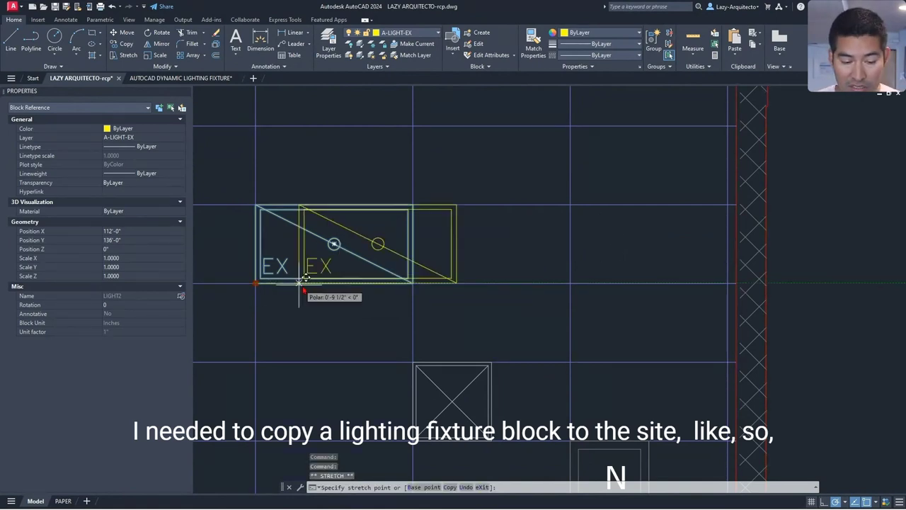
left_click(571, 283, "ctrl")
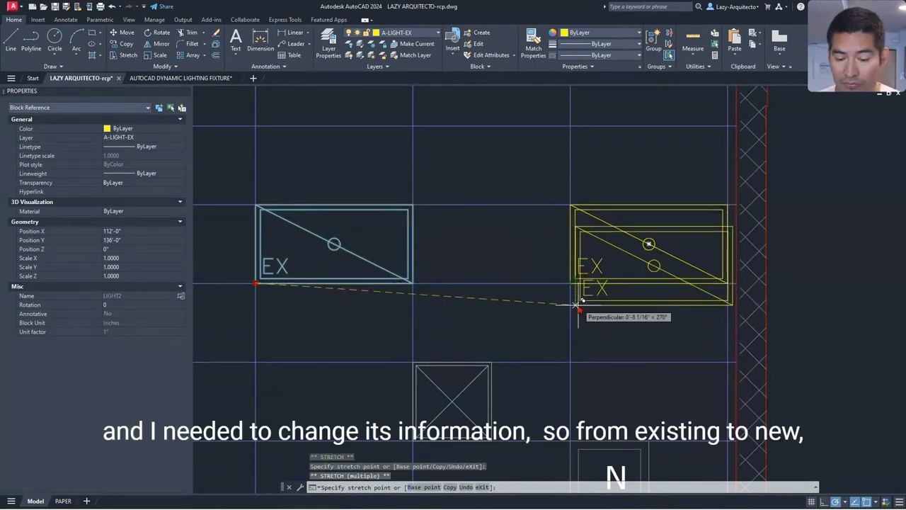
scroll(578, 304, "down", 3)
key("Escape")
scroll(578, 307, "up", 5)
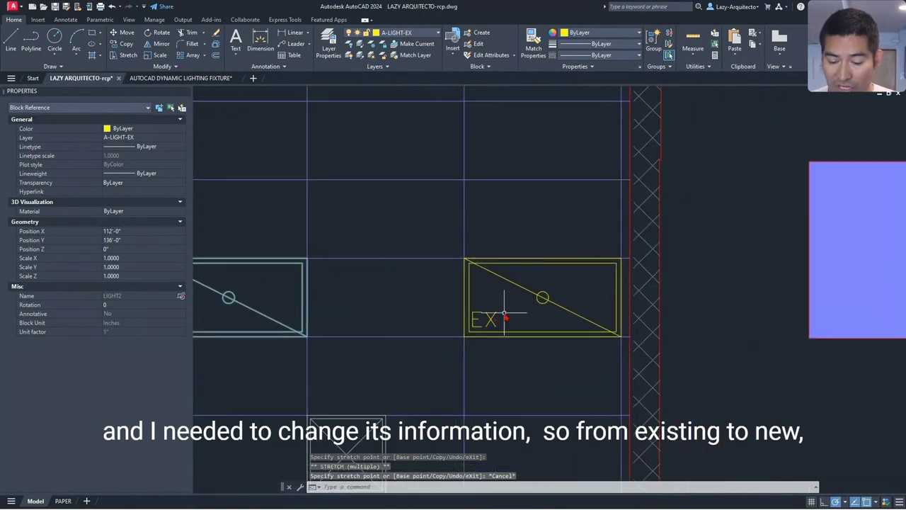
scroll(558, 309, "down", 2)
middle_click_drag(557, 309, 577, 304)
key("Escape")
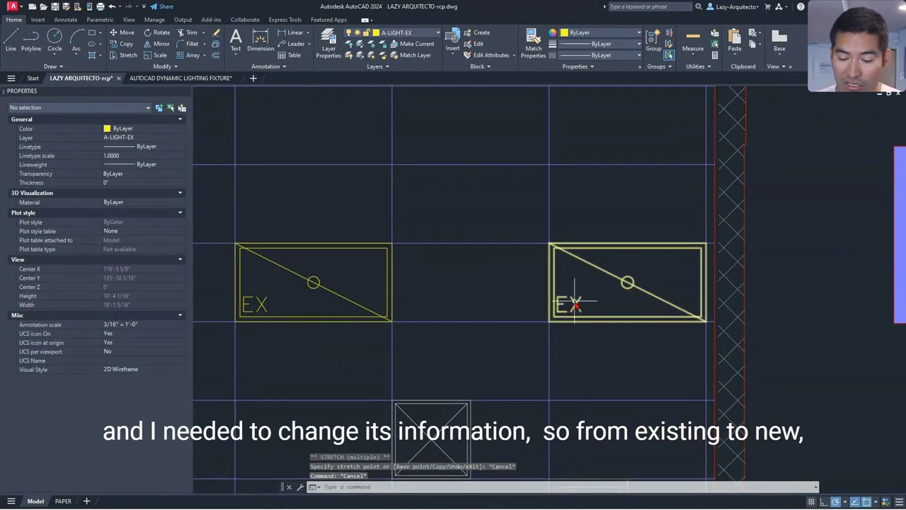
Step: Open the LIGHT2 fixture block for editing and change its EX text to NEW
double_click(575, 305)
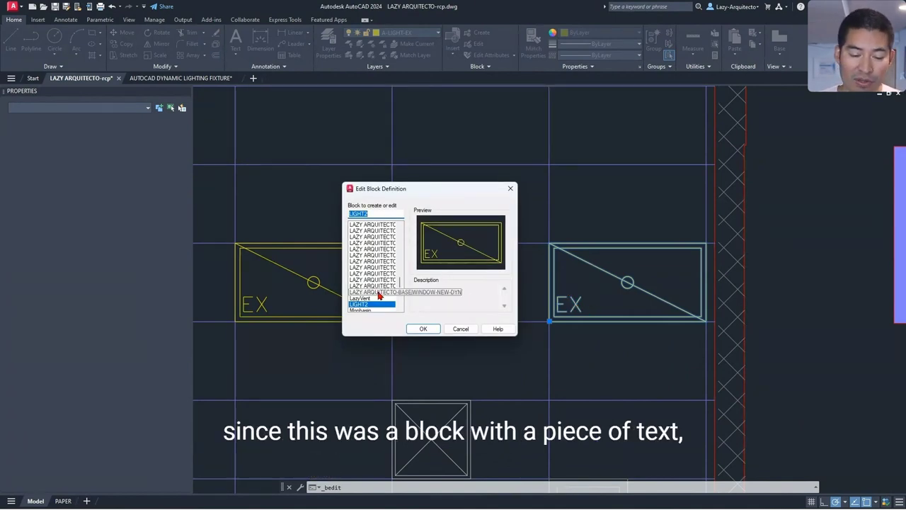
left_click(424, 330)
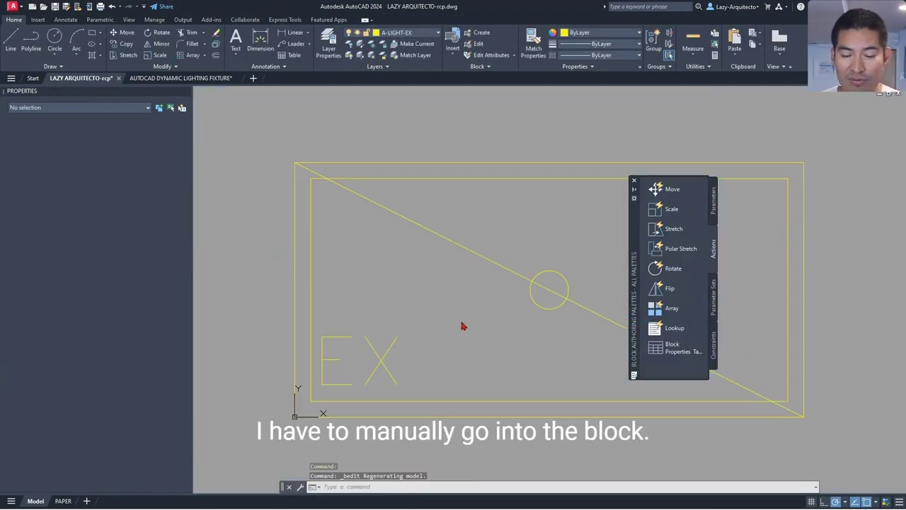
left_click(325, 343)
double_click(326, 343)
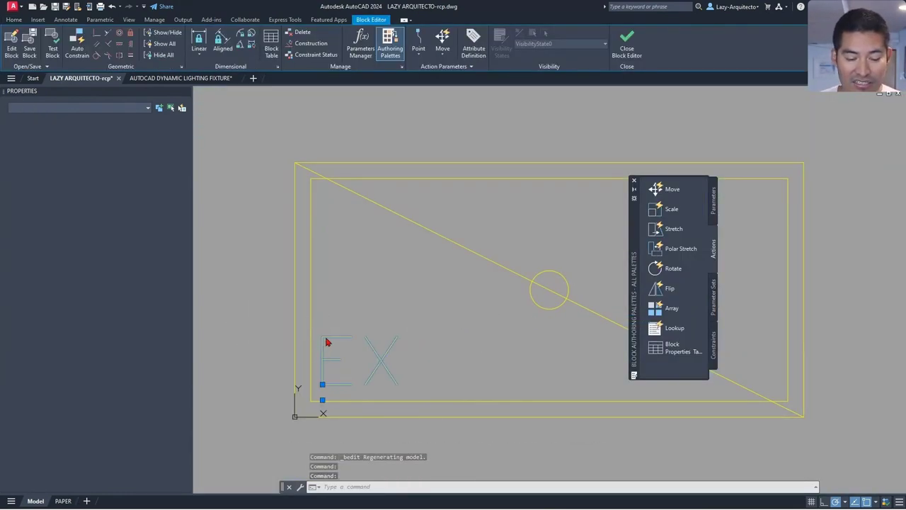
type("new")
key("BackSpace")
key("BackSpace")
key("BackSpace")
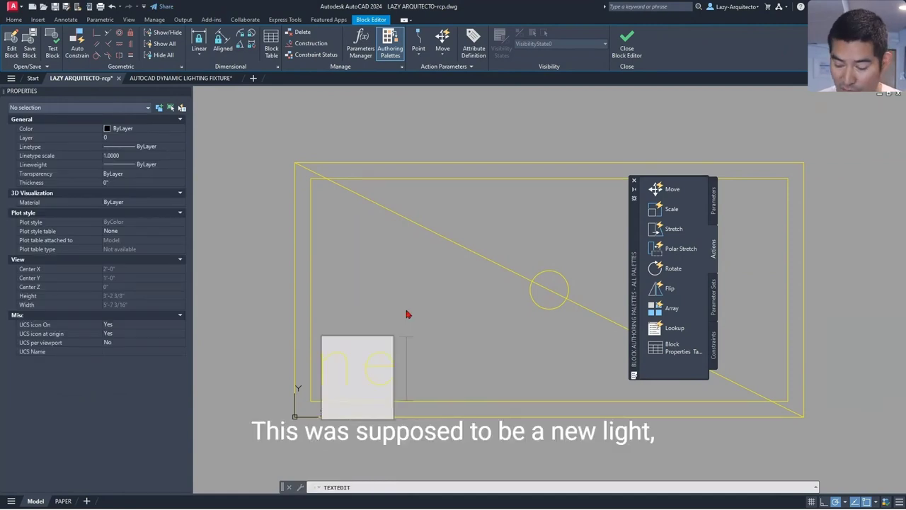
type("NEW")
left_click(407, 313)
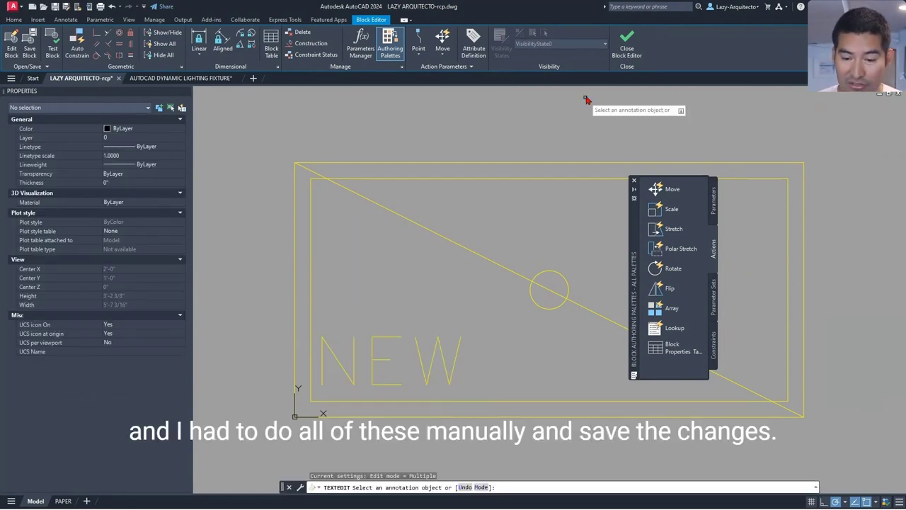
Step: Close the block editor and save the changes to LIGHT2
left_click(626, 42)
left_click(446, 244)
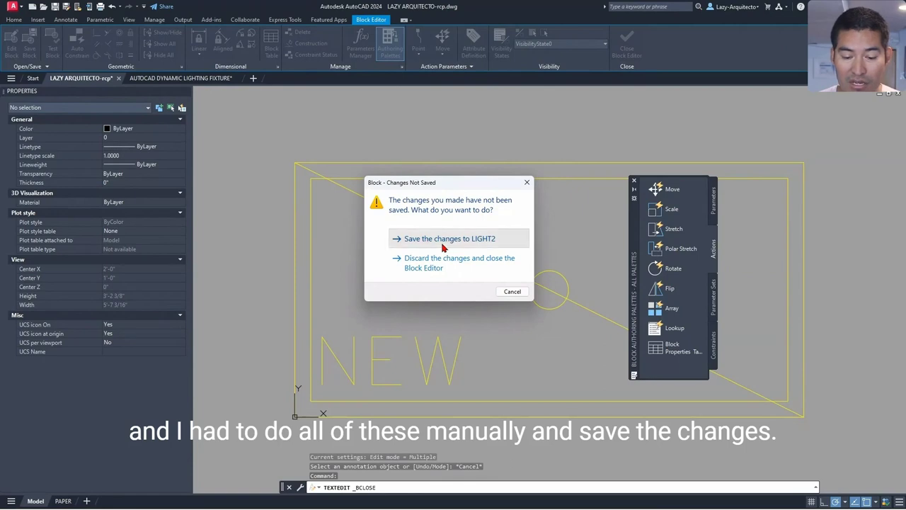
middle_click_drag(530, 300, 456, 255)
scroll(456, 256, "down", 3)
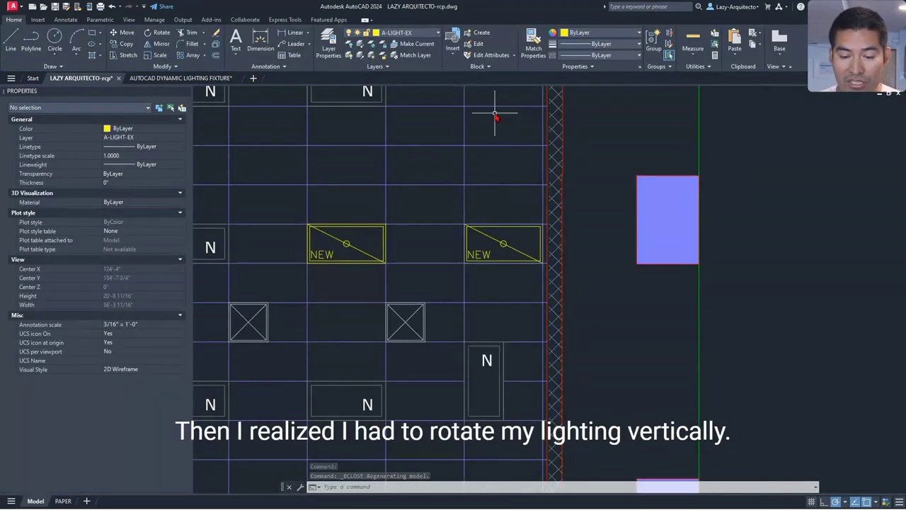
left_click(498, 241)
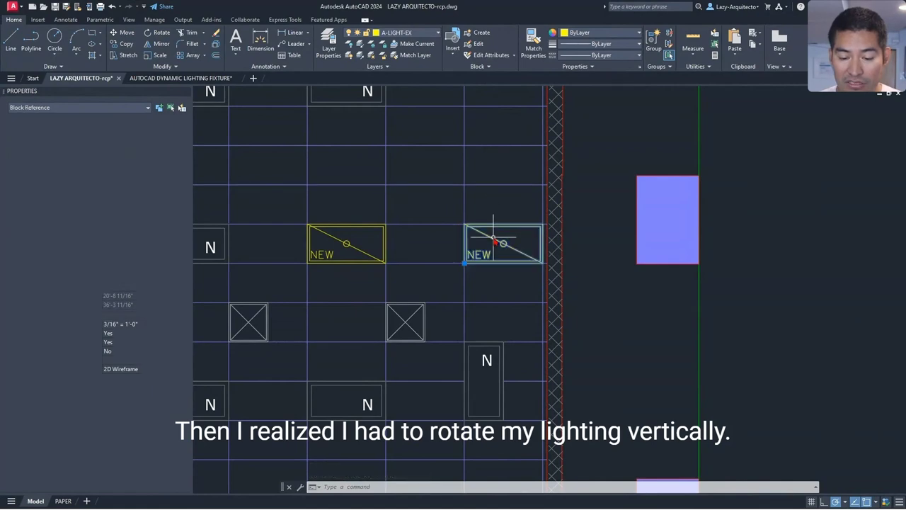
key("m")
key("space")
left_click(479, 262)
key("Escape")
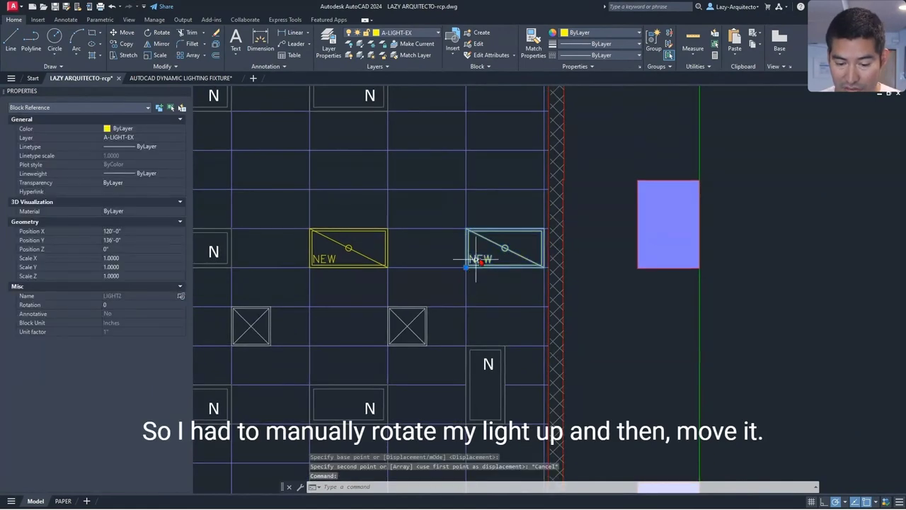
Step: Rotate the copied light fixture 90° counterclockwise about its lower-left corner so it stands vertically
type("ro")
key("space")
left_click(467, 268)
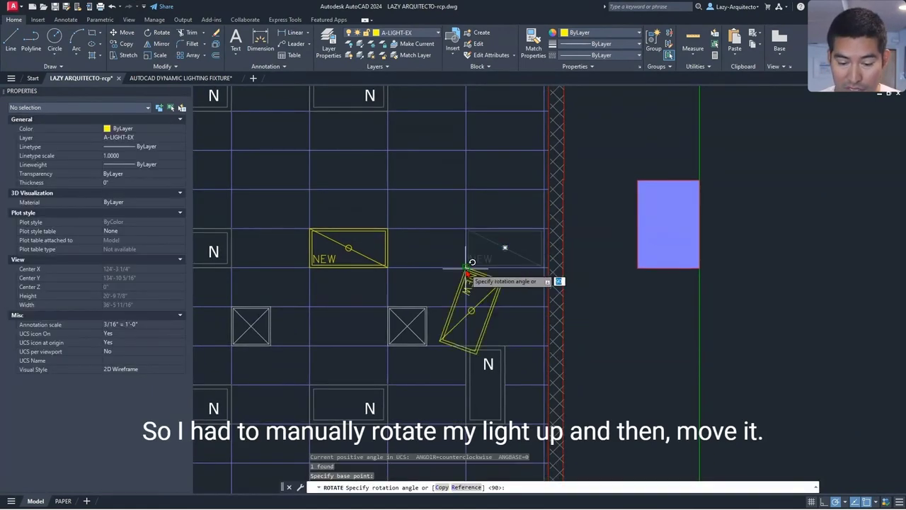
left_click(460, 249)
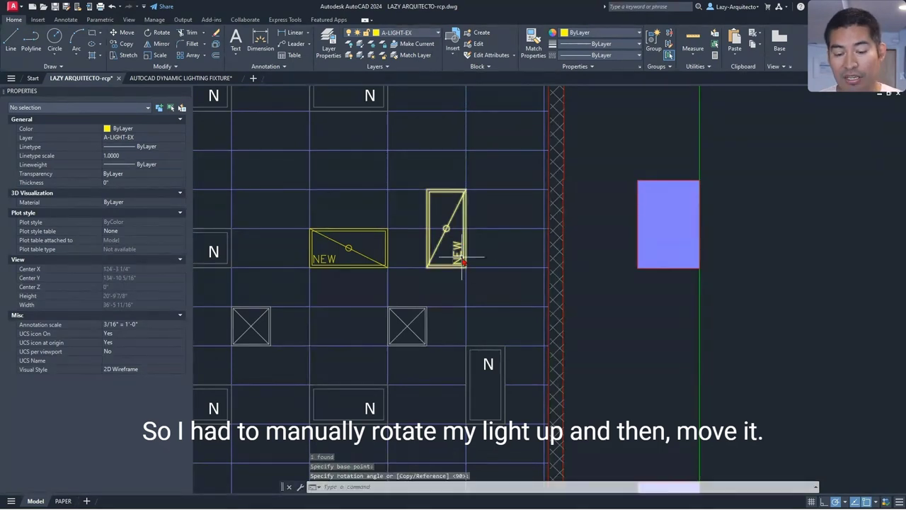
Step: Move the vertical fixture 2'-0" to the right by its lower-left corner to align it with the ceiling grid
left_click(458, 255)
key("m")
key("space")
left_click(427, 267)
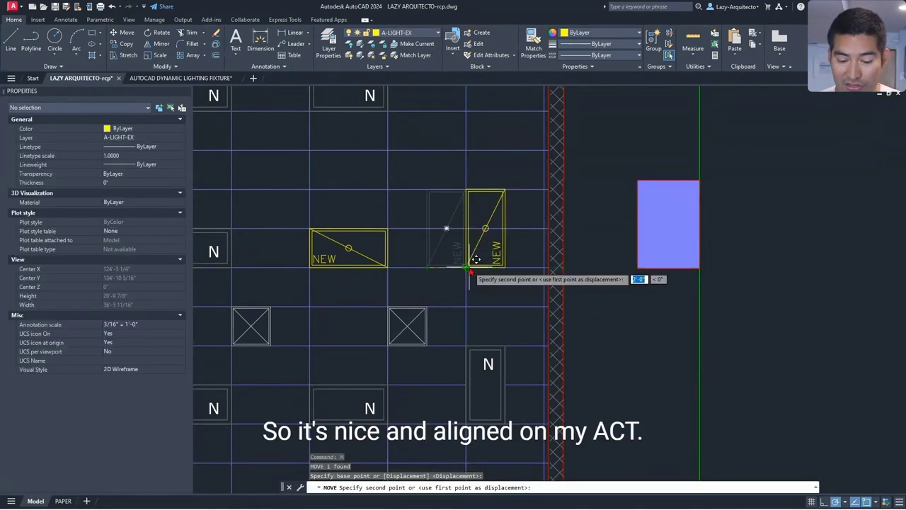
left_click(467, 267)
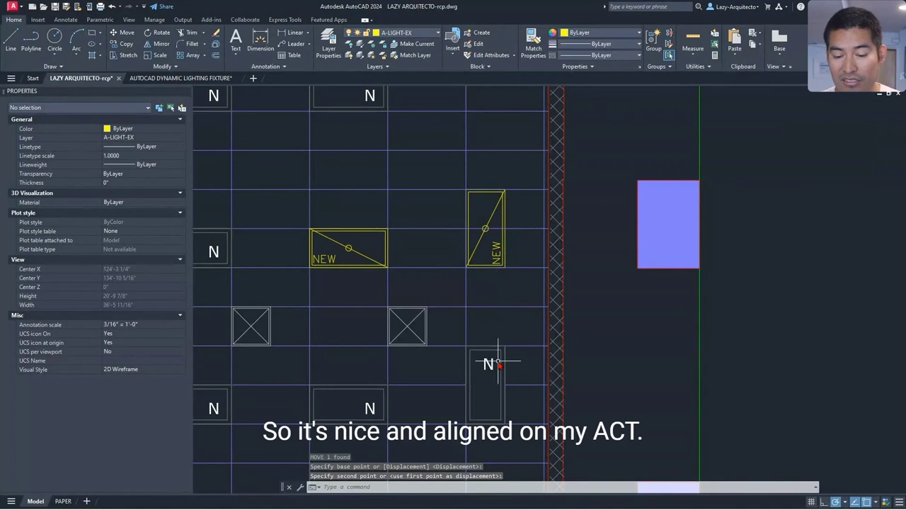
scroll(499, 249, "up", 6)
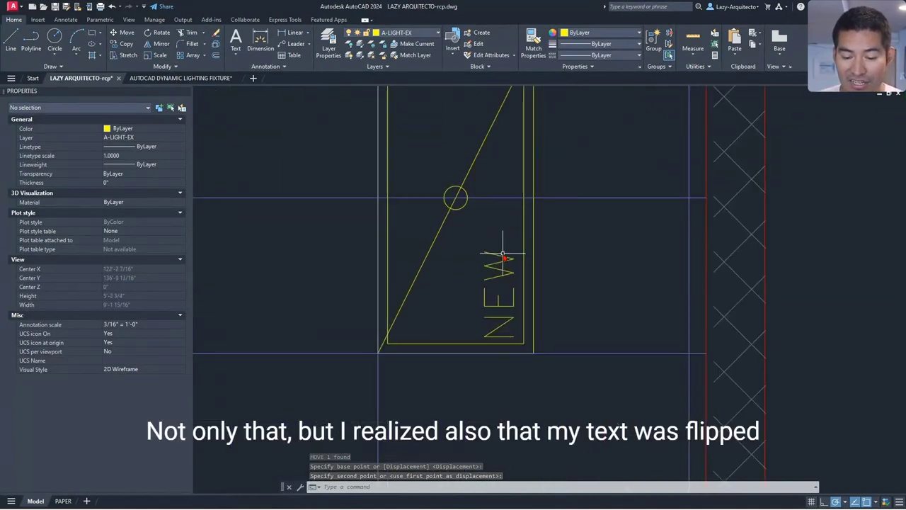
left_click(501, 290)
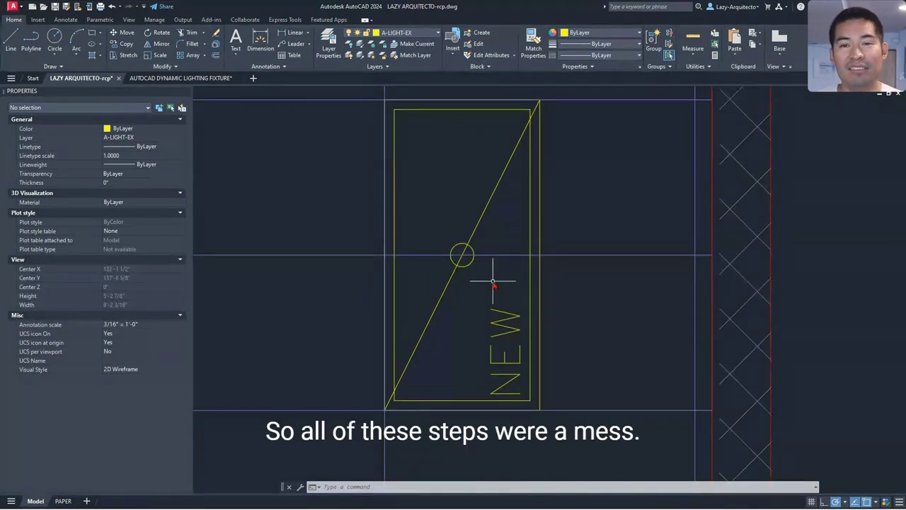
scroll(494, 283, "down", 3)
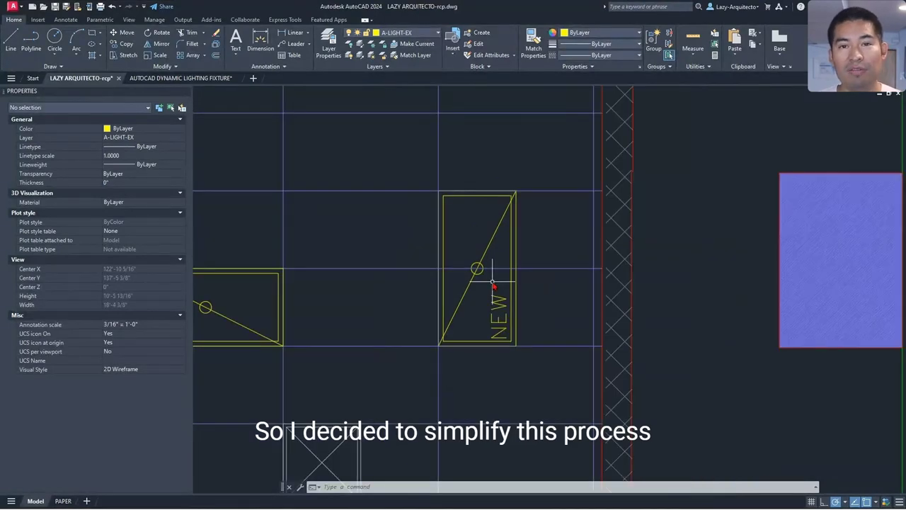
scroll(493, 283, "down", 3)
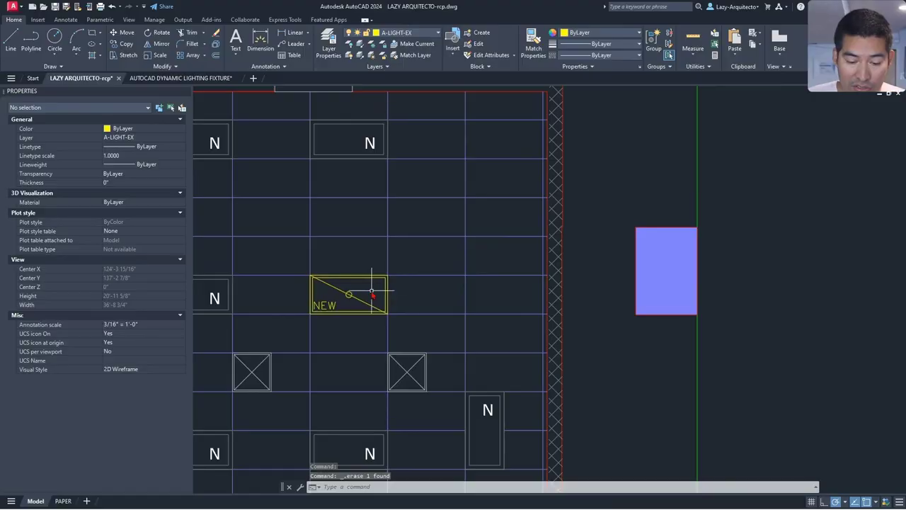
Step: Copy the remaining yellow NEW fixture into the AUTOCAD DYNAMIC LIGHTING FIXTURE drawing, placing it inside the magenta square
left_click(349, 293)
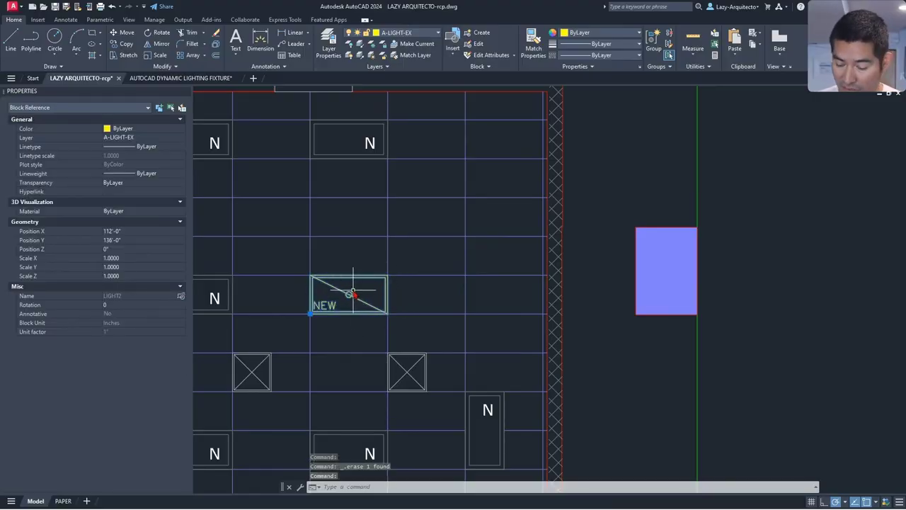
key("ctrl+c")
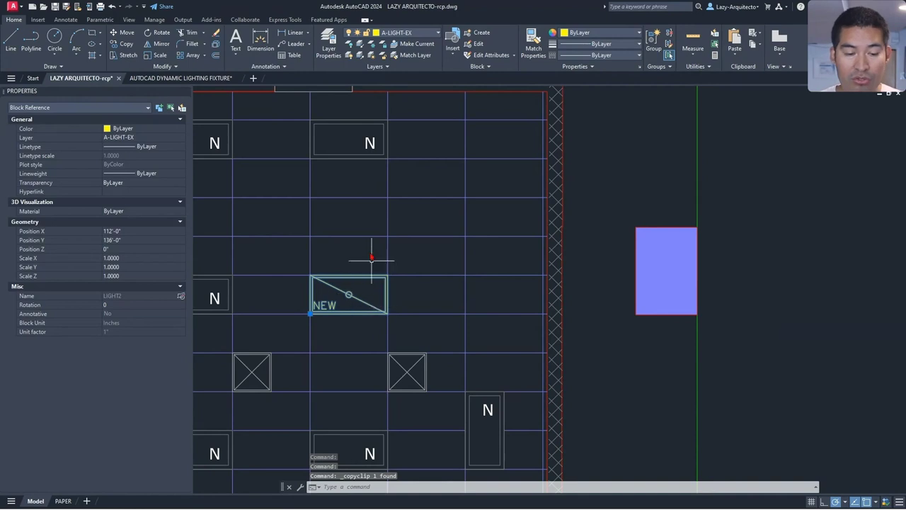
left_click(205, 78)
scroll(421, 238, "down", 6)
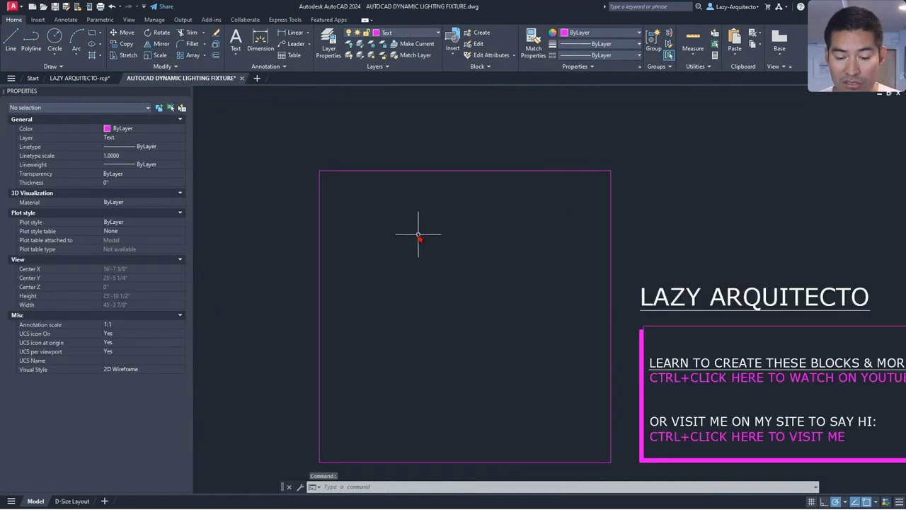
scroll(420, 265, "up", 3)
key("ctrl+v")
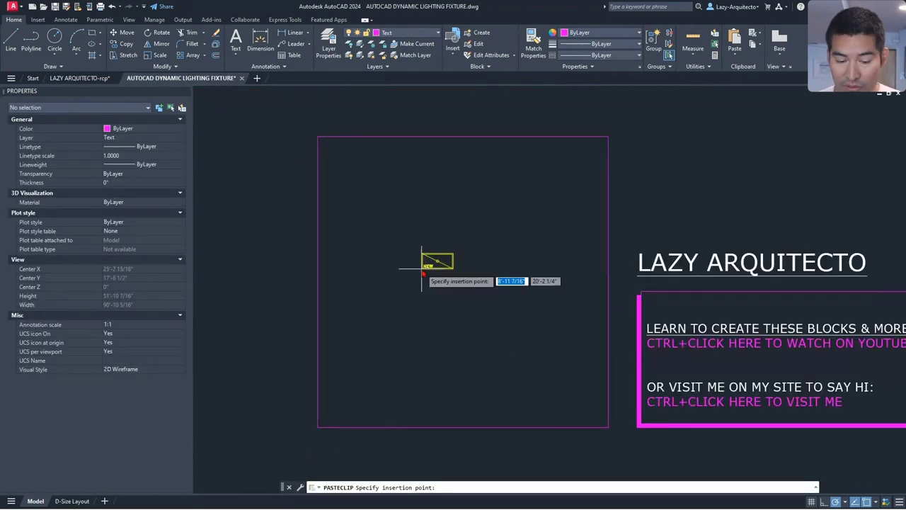
left_click(450, 277)
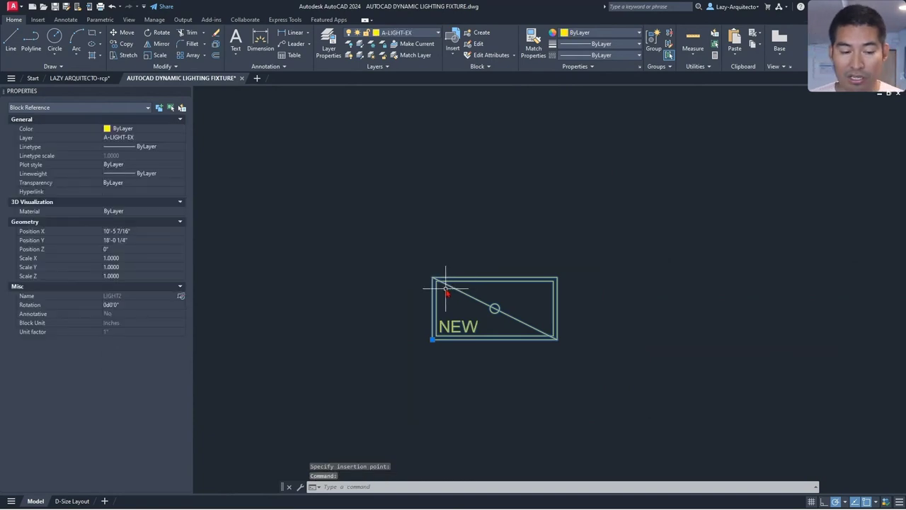
scroll(450, 287, "down", 2)
type("ex")
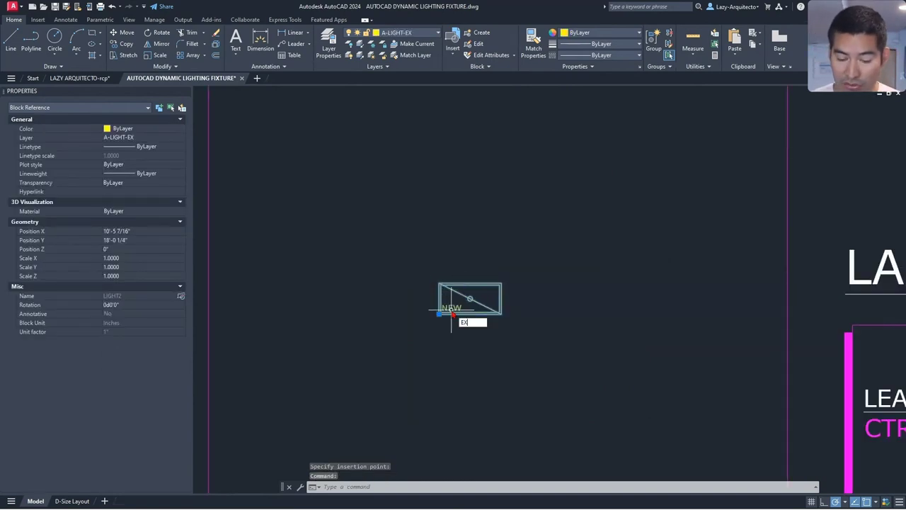
key("Return")
key("Return")
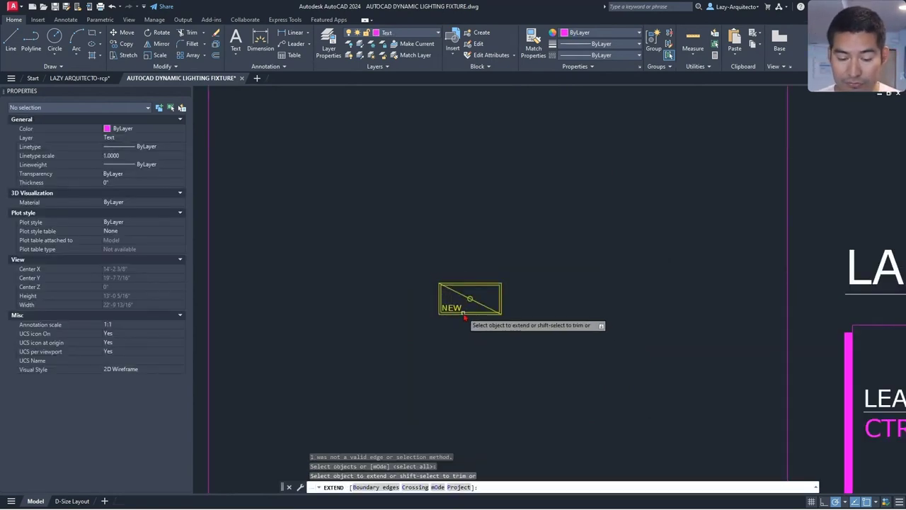
left_click(466, 313)
key("Return")
key("Return")
Step: Explode the pasted light fixture block into its separate objects and clear the selection
left_click(454, 286)
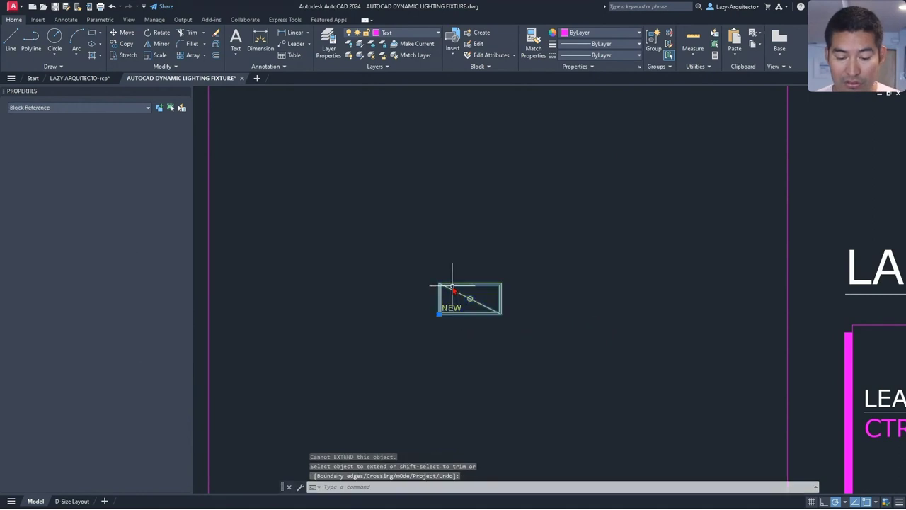
type("x")
key("Return")
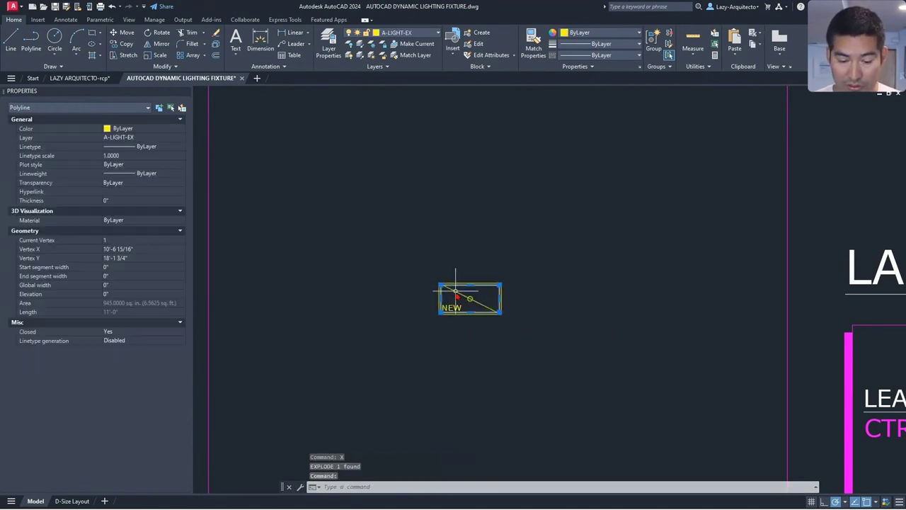
scroll(453, 291, "up", 3)
key("Escape")
left_click(492, 253)
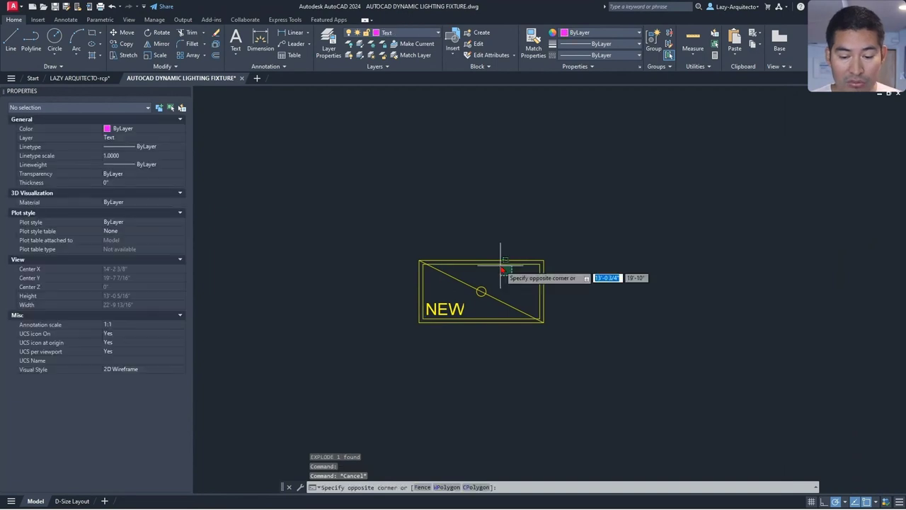
key("Escape")
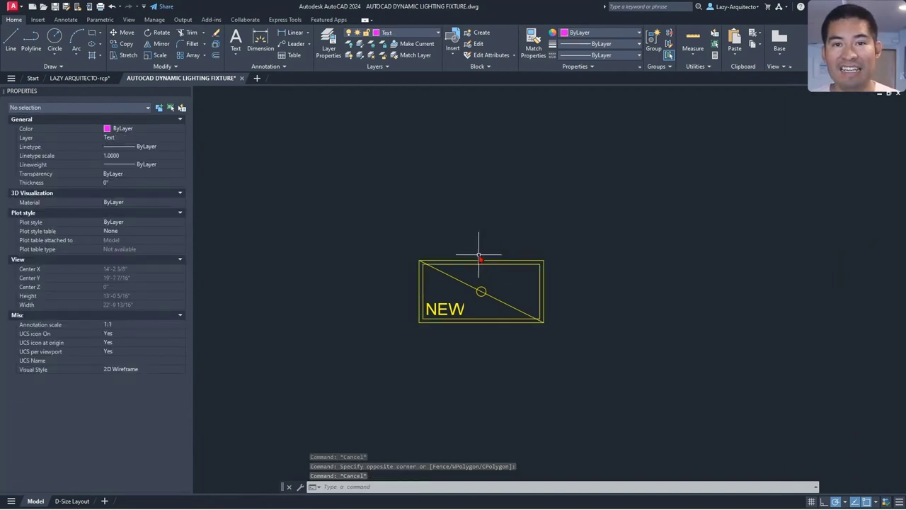
Step: Assign all five objects of the exploded light fixture, including the NEW text, to layer 0
left_click(561, 340)
left_click(415, 246)
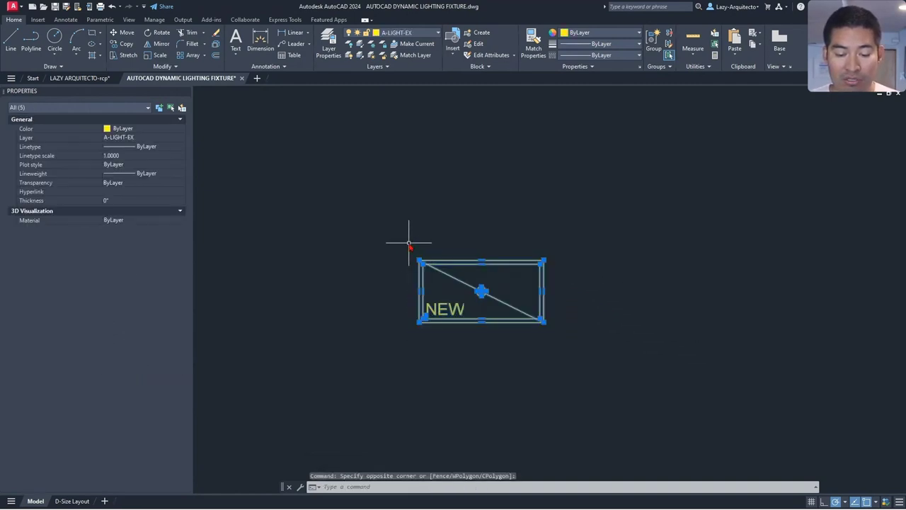
left_click(149, 139)
left_click(149, 139)
scroll(149, 142, "up", 4)
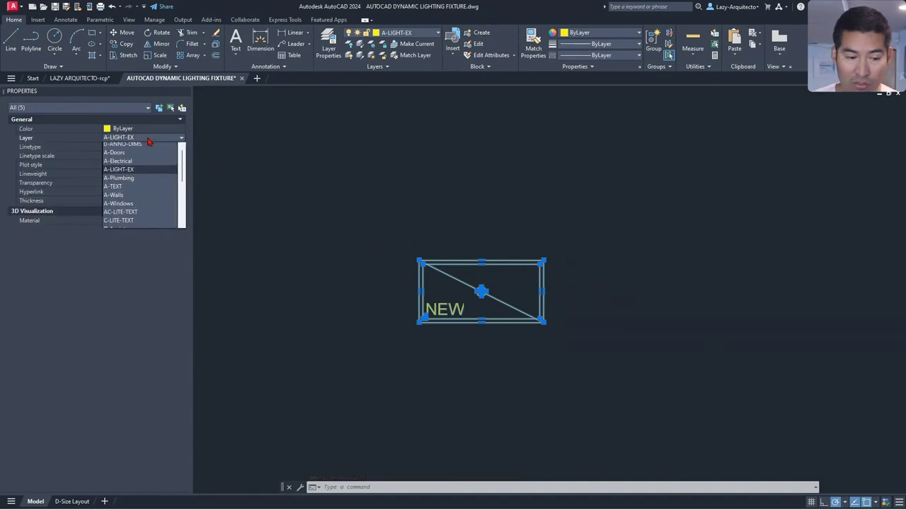
left_click(149, 141)
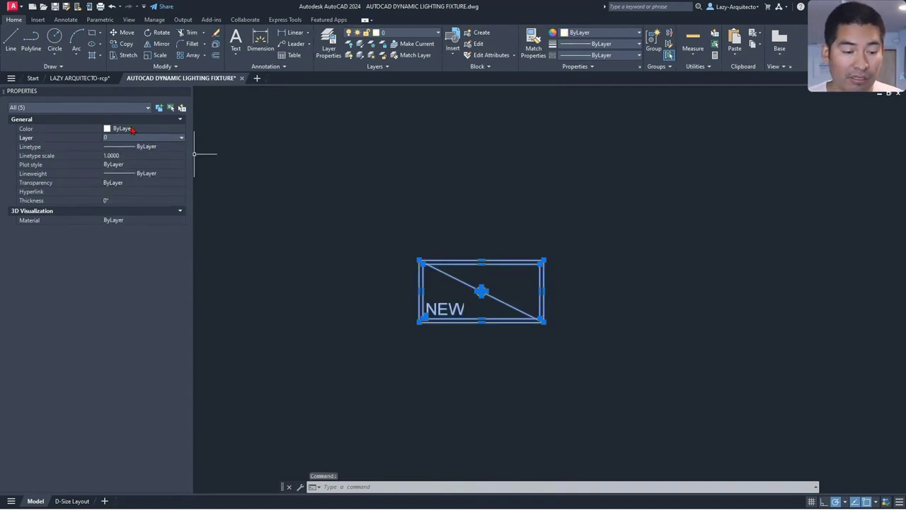
Step: Set the color of the selected fixture objects to ByBlock
left_click(132, 130)
left_click(132, 130)
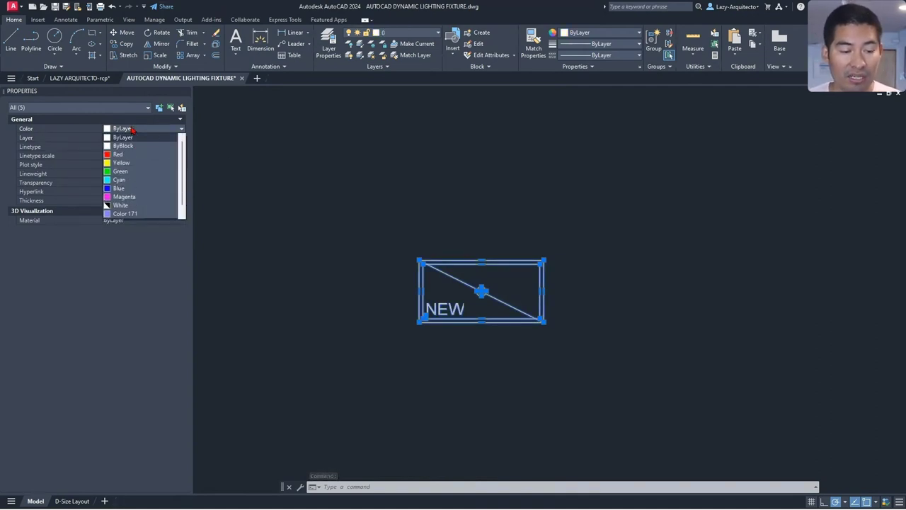
left_click(132, 130)
left_click(132, 130)
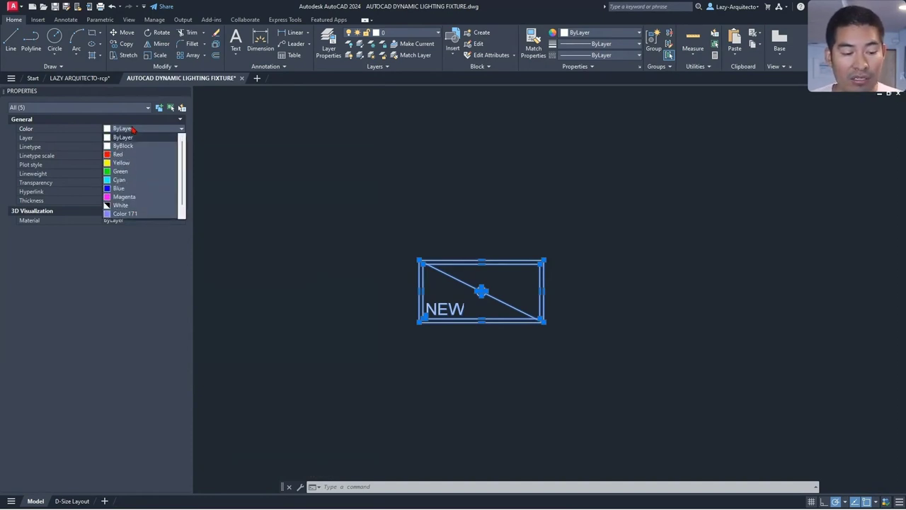
left_click(132, 145)
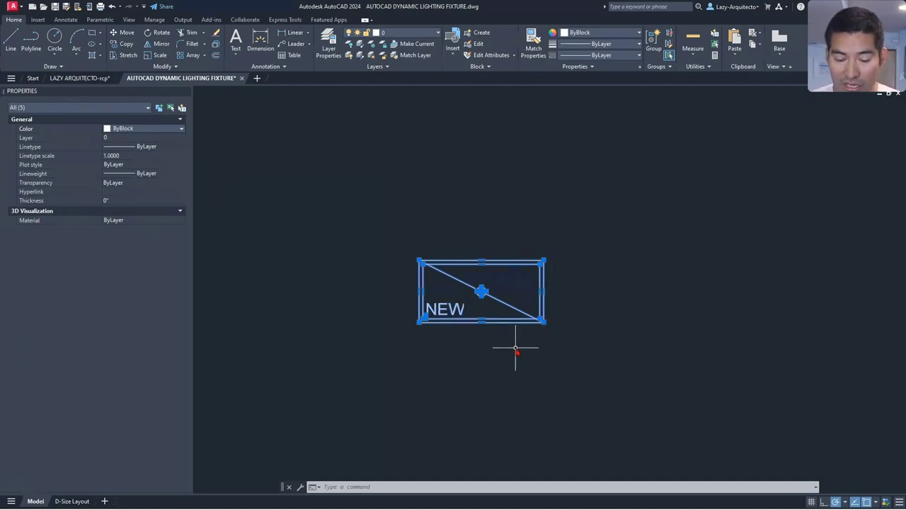
Step: Define the fixture objects as block LAZY_LIGHT with its base point at the fixture's lower-left corner, and open it in the block editor
type("B")
key("Return")
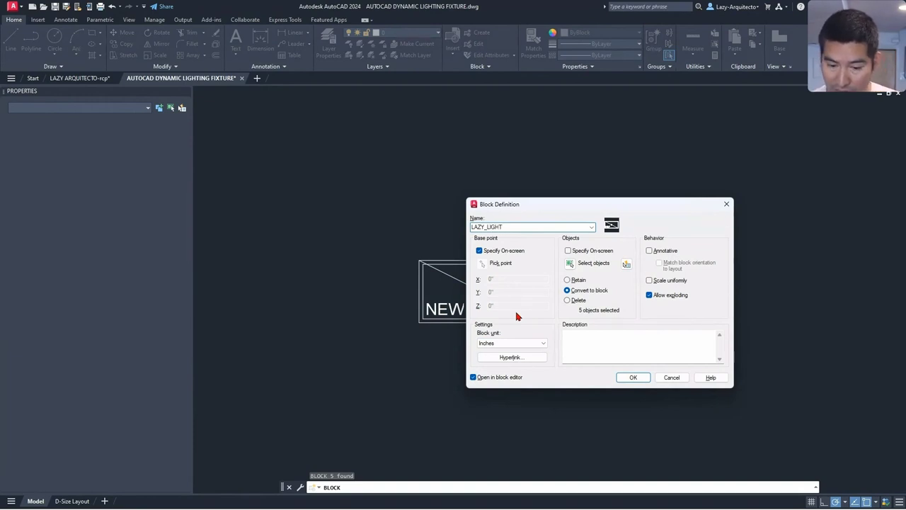
left_click(632, 378)
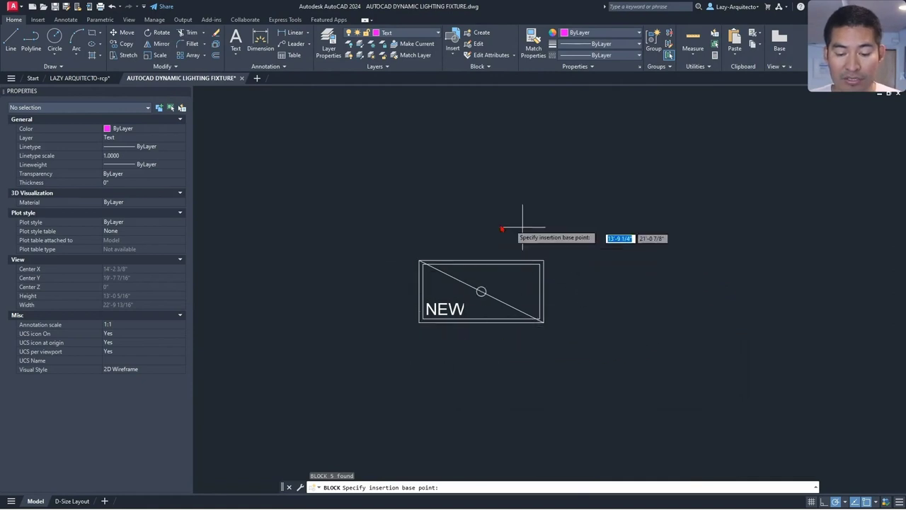
left_click(419, 323)
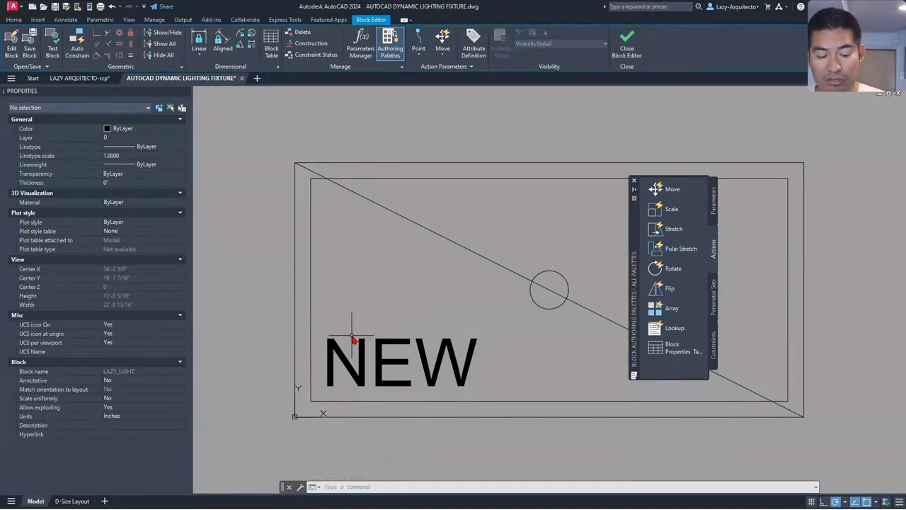
Step: Delete the static NEW text from the LAZY_LIGHT block
scroll(352, 342, "down", 2)
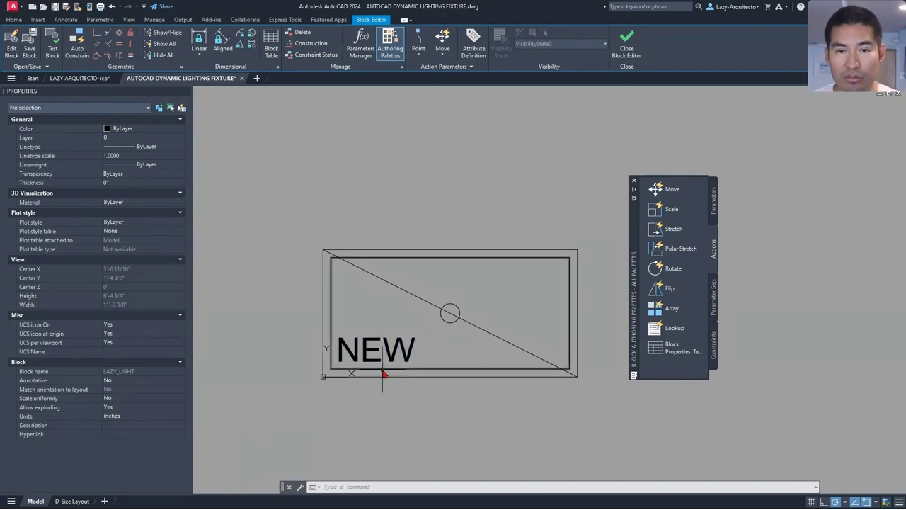
left_click(368, 346)
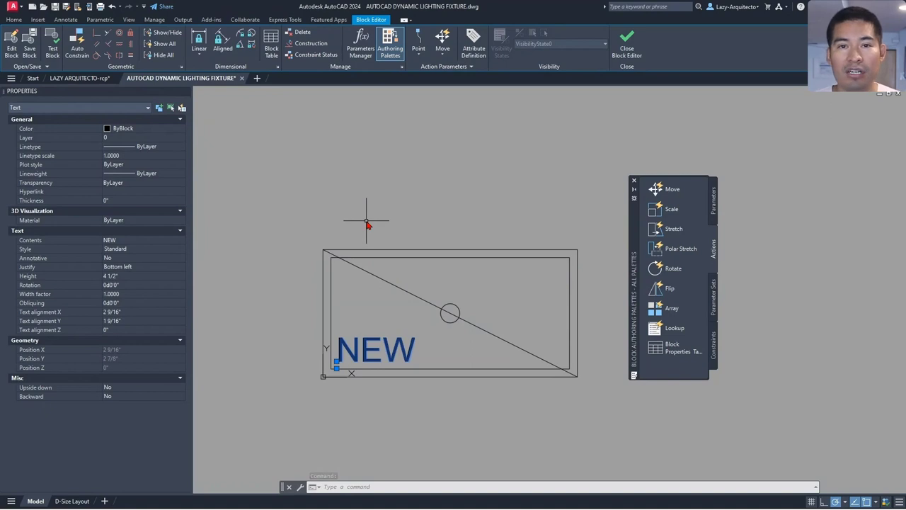
key("Delete")
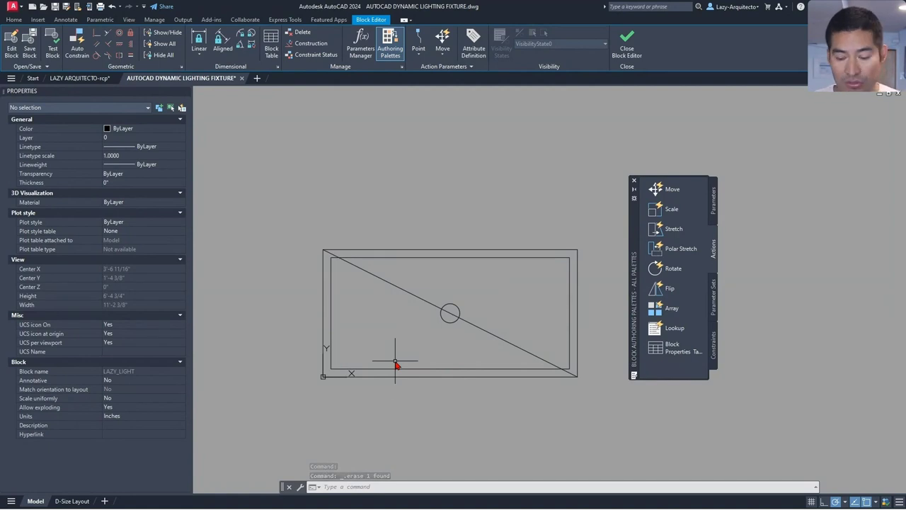
Step: Start an attribute definition with tag TAG, prompt TAG and default value EX
type("ATT")
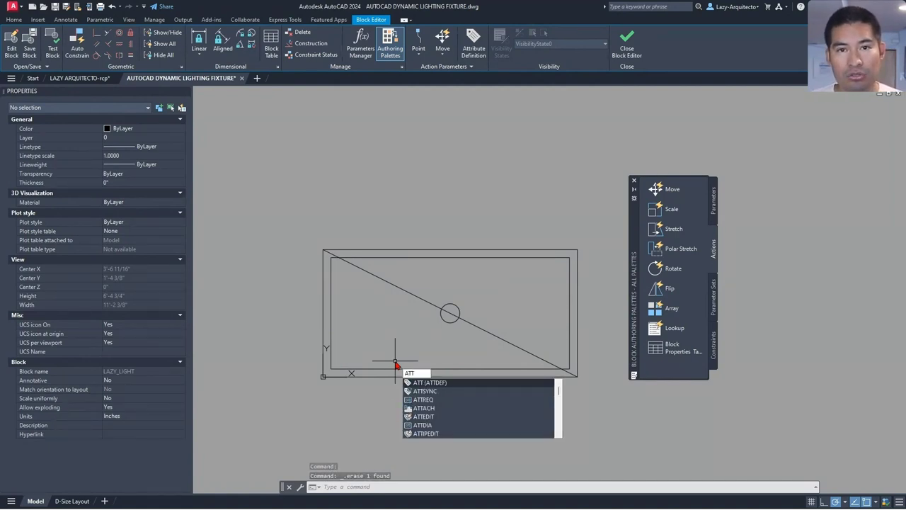
key("Return")
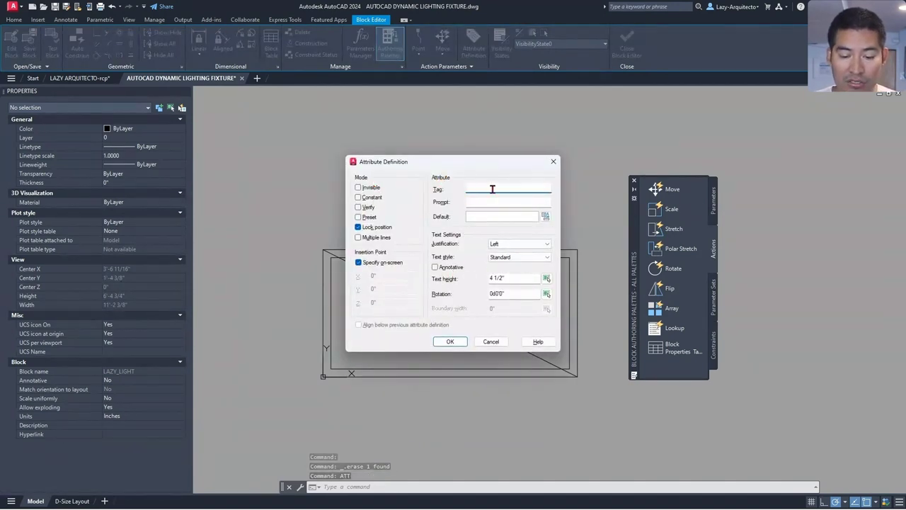
type("TAG")
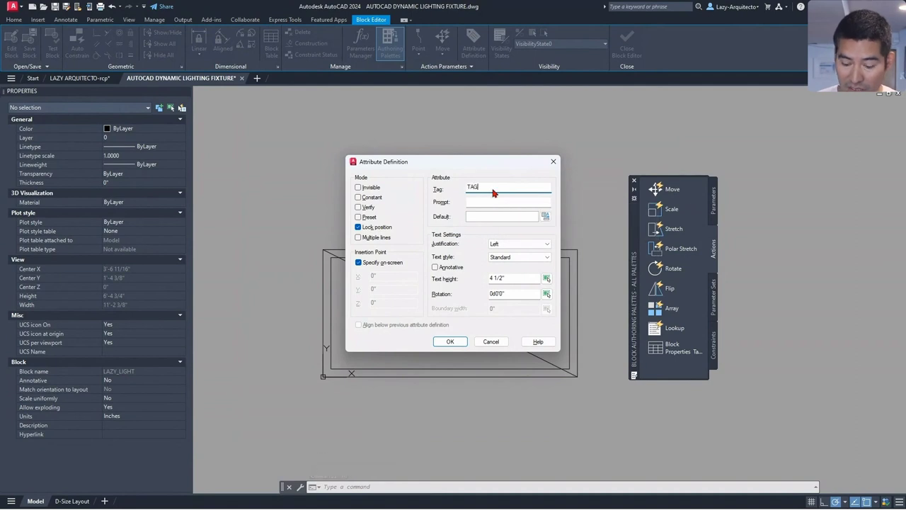
key("Tab")
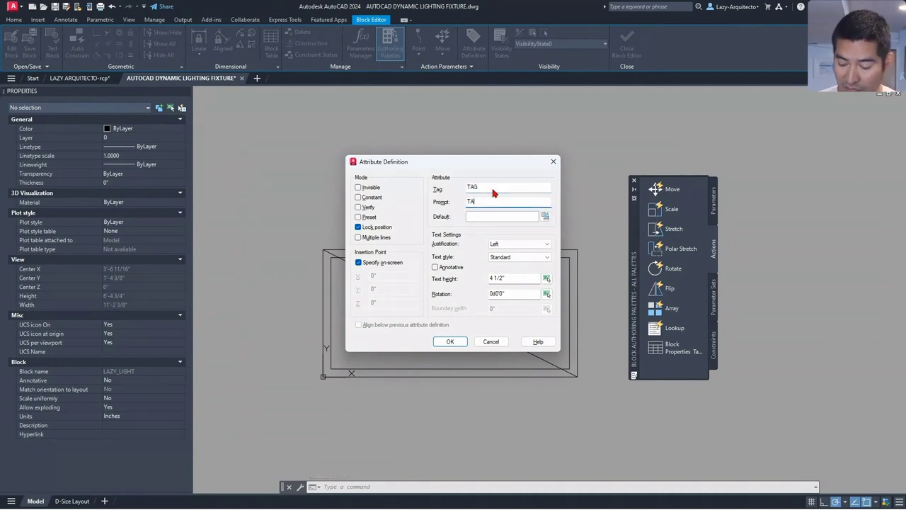
left_click(504, 215)
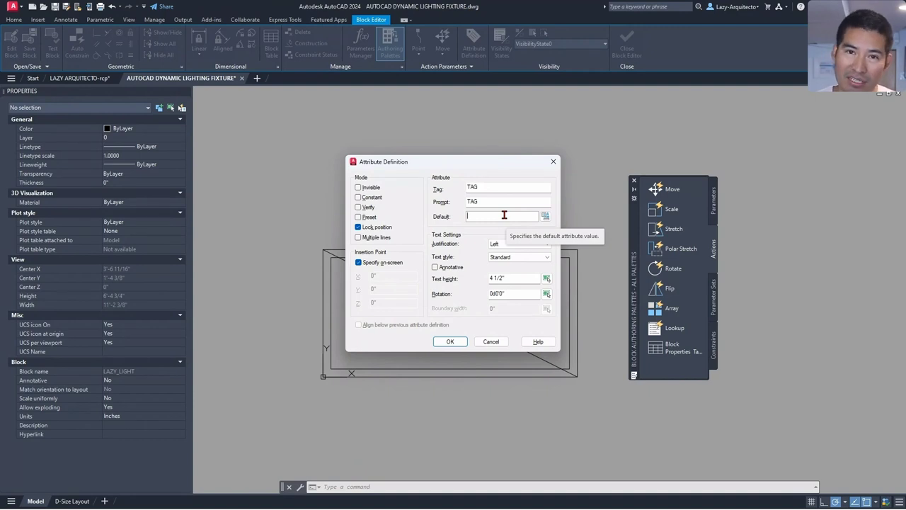
type("EX")
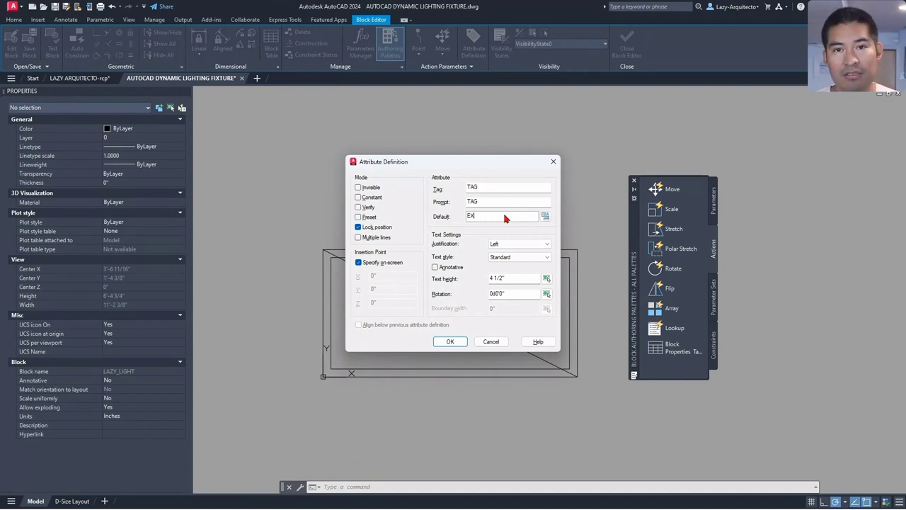
Step: Give the attribute Bottom left justification and place it inside the fixture near its lower-left corner
left_click_drag(468, 162, 457, 106)
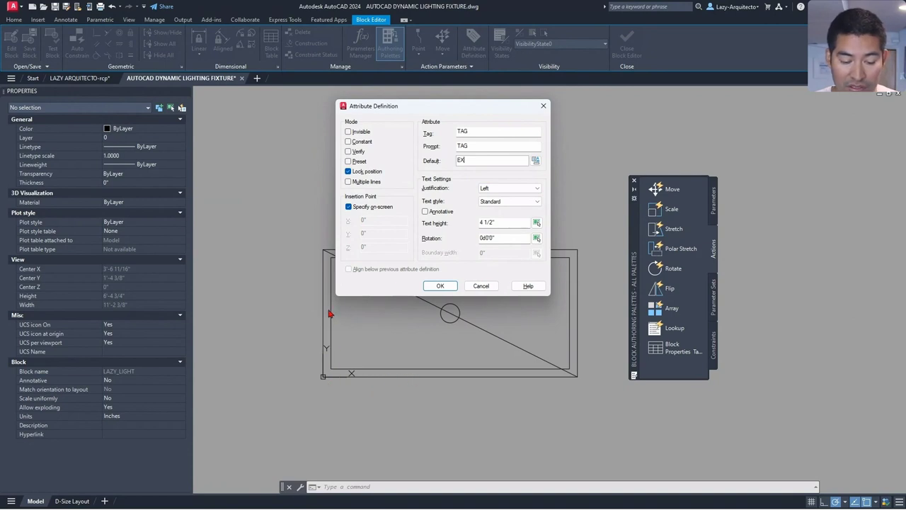
left_click(508, 189)
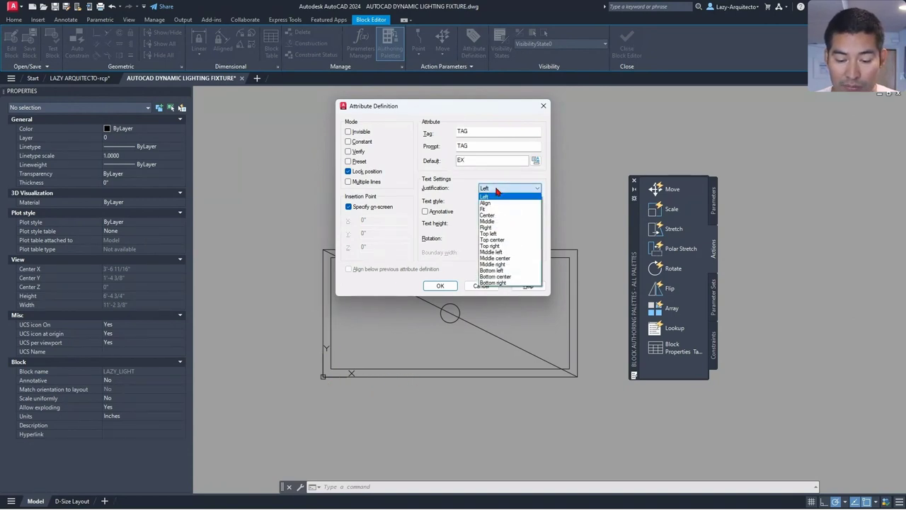
left_click(493, 271)
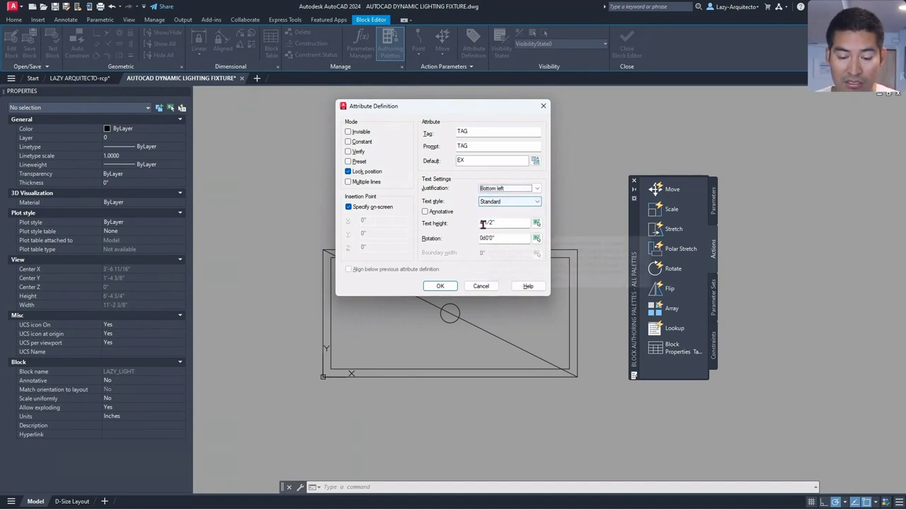
left_click(440, 286)
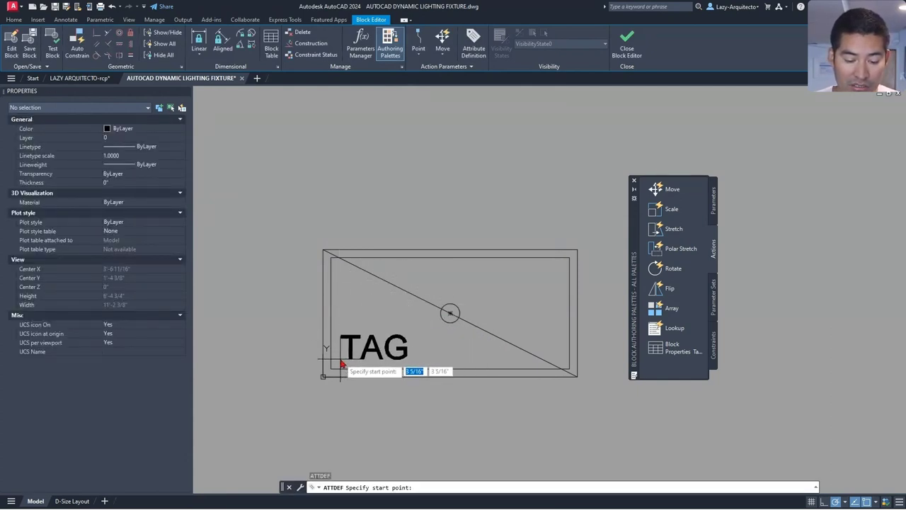
left_click(343, 357)
Step: Move the TAG attribute slightly down and left, closer to the inner frame's lower-left corner
scroll(361, 391, "up", 3)
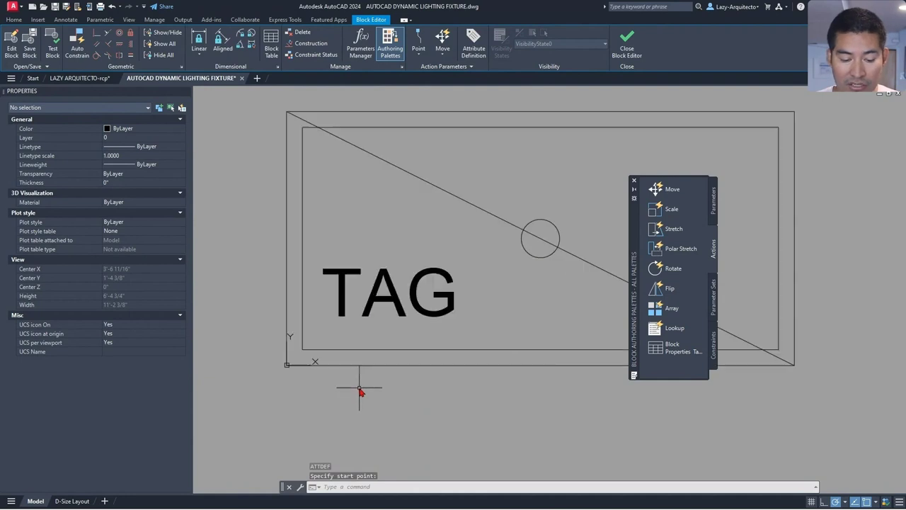
left_click(377, 301)
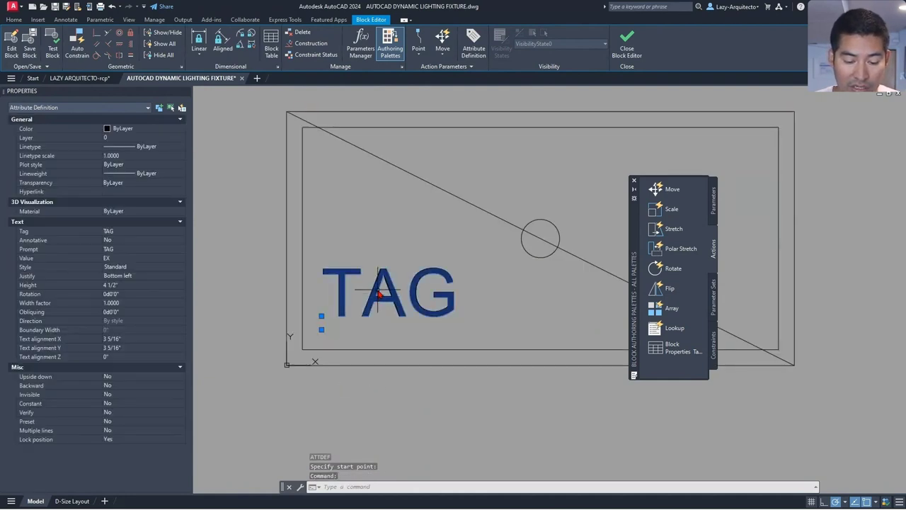
left_click_drag(378, 301, 367, 329)
scroll(396, 347, "down", 6)
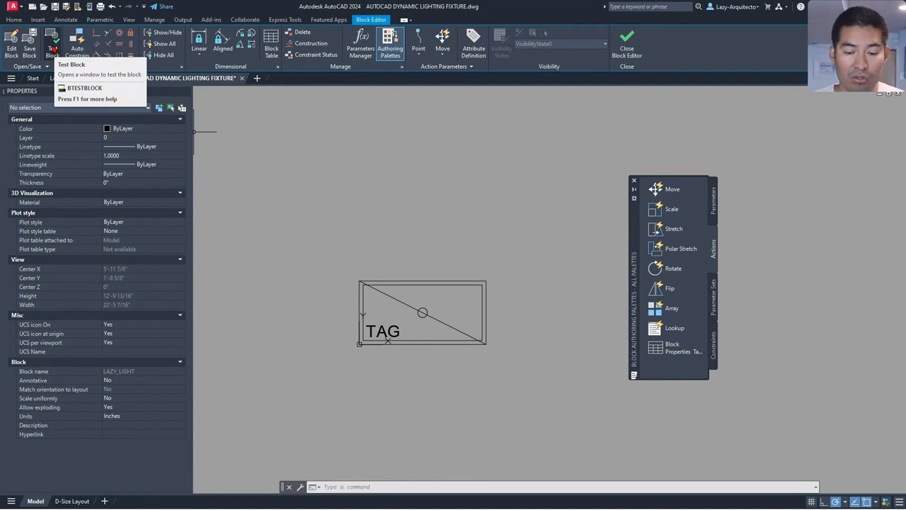
Step: Open the LAZY_LIGHT block in a test block window and inspect the fixture's tag
left_click(53, 48)
scroll(447, 255, "down", 2)
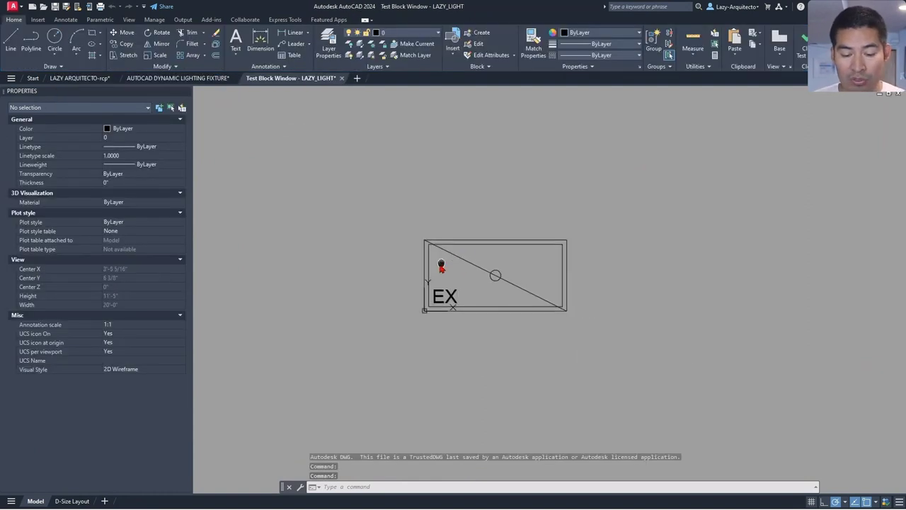
middle_click_drag(440, 266, 411, 274)
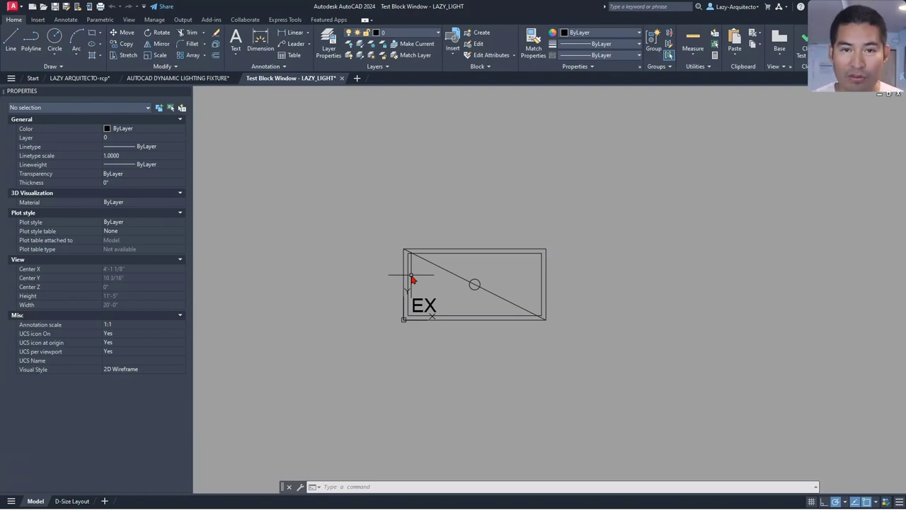
scroll(425, 278, "up", 3)
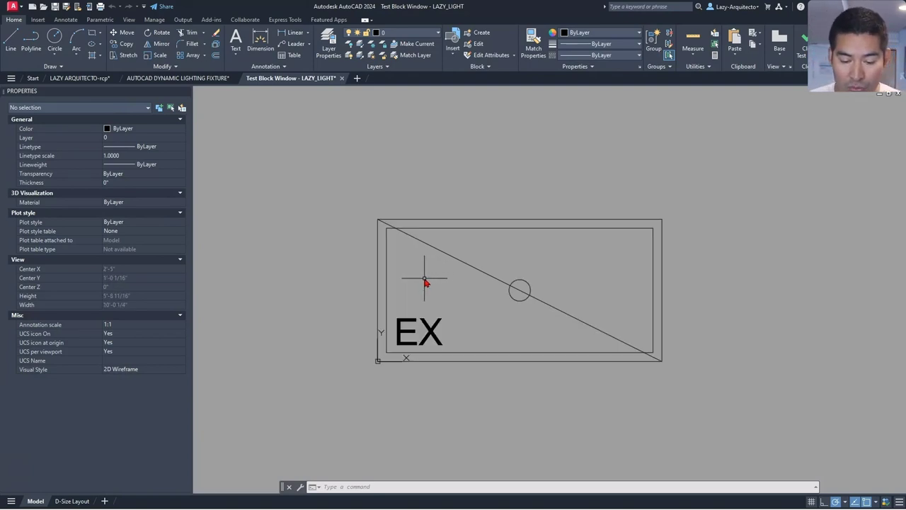
scroll(425, 281, "down", 3)
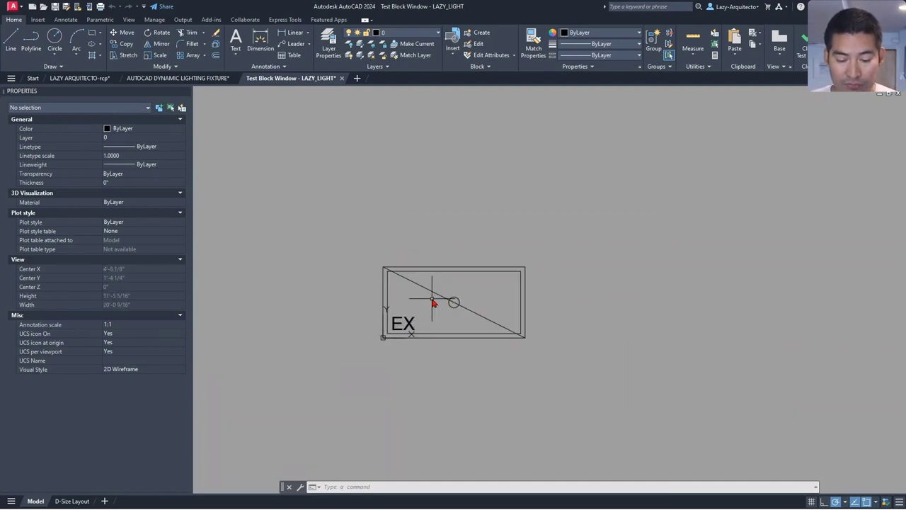
scroll(418, 305, "down", 3)
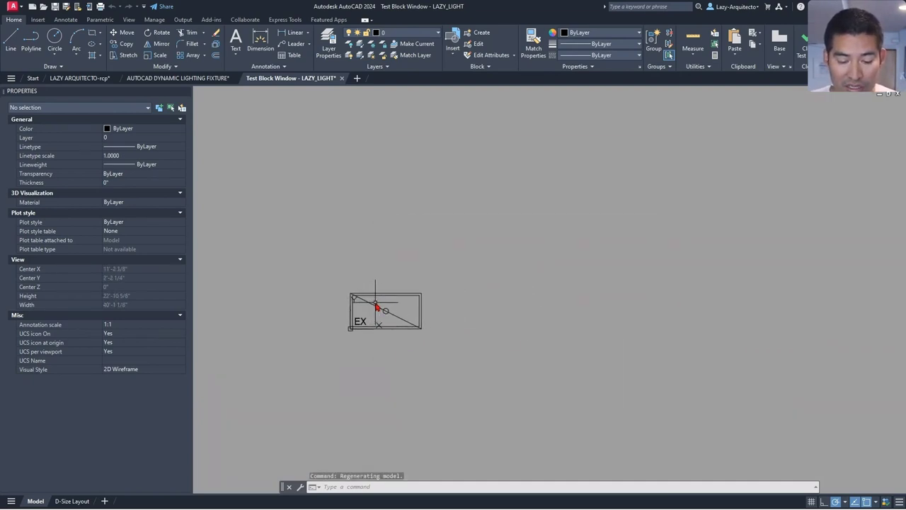
Step: Copy the fixture block horizontally to the right of the original
left_click(379, 309)
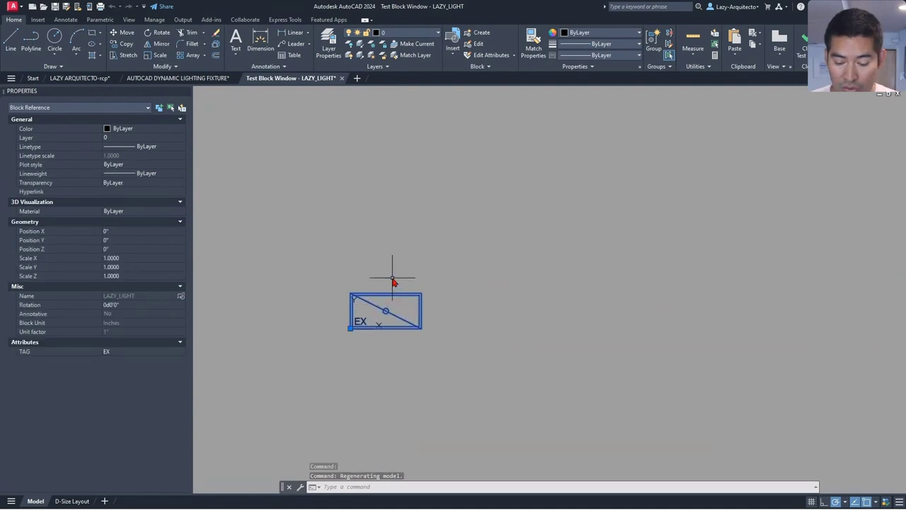
type("co")
key("Return")
left_click(395, 280)
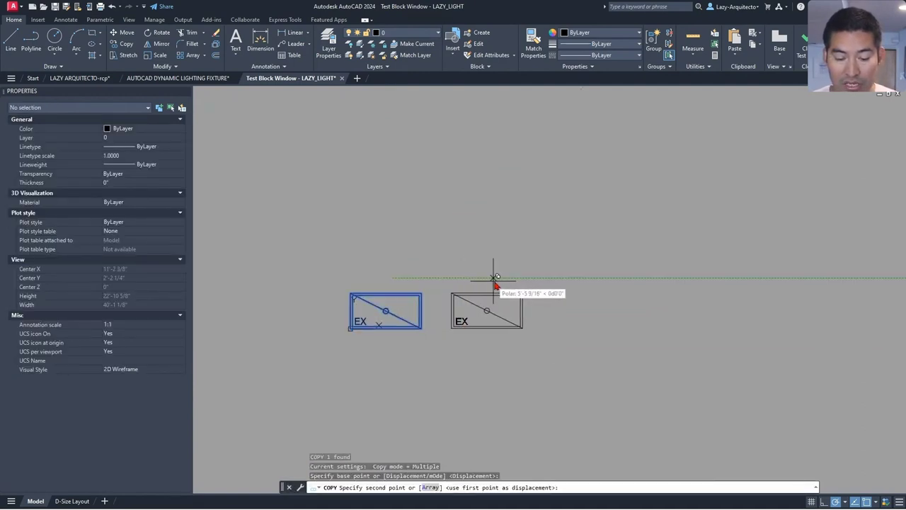
left_click(551, 277)
key("Escape")
Step: Change the copied fixture's TAG attribute value to NEW in the test block window
scroll(434, 321, "up", 3)
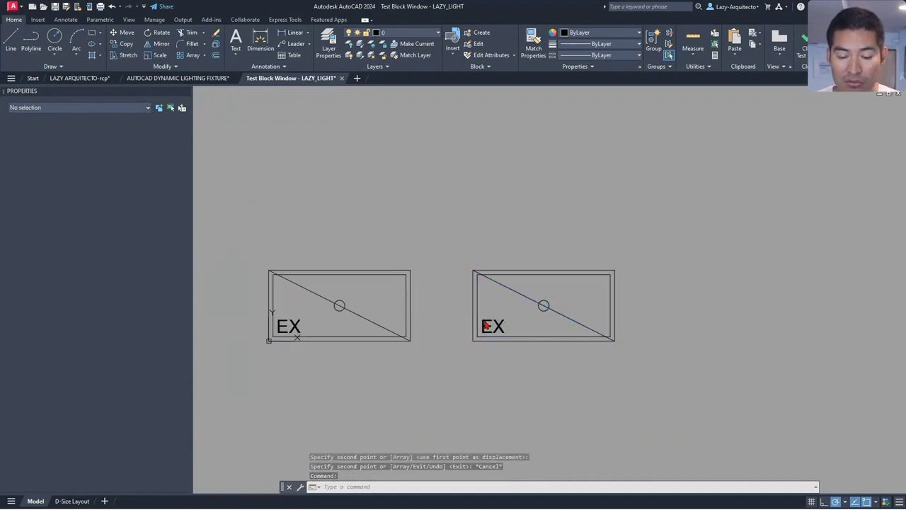
double_click(487, 325)
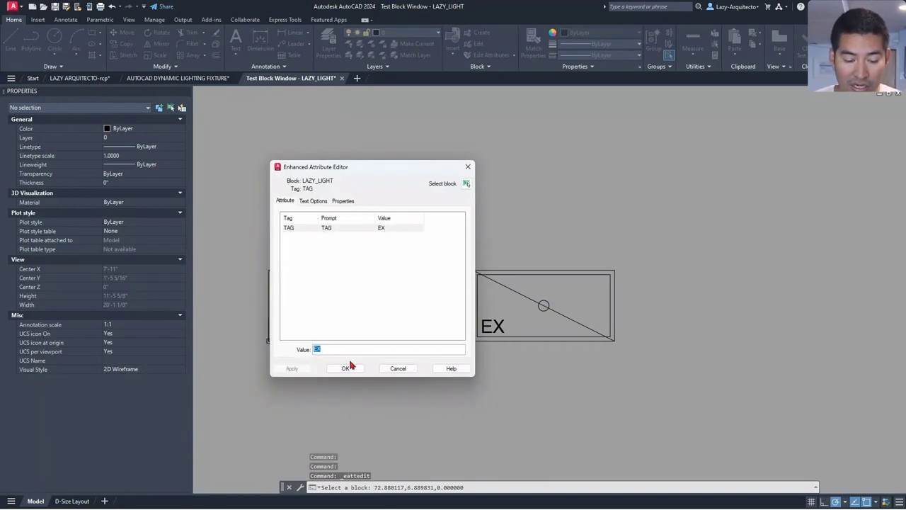
type("NEW")
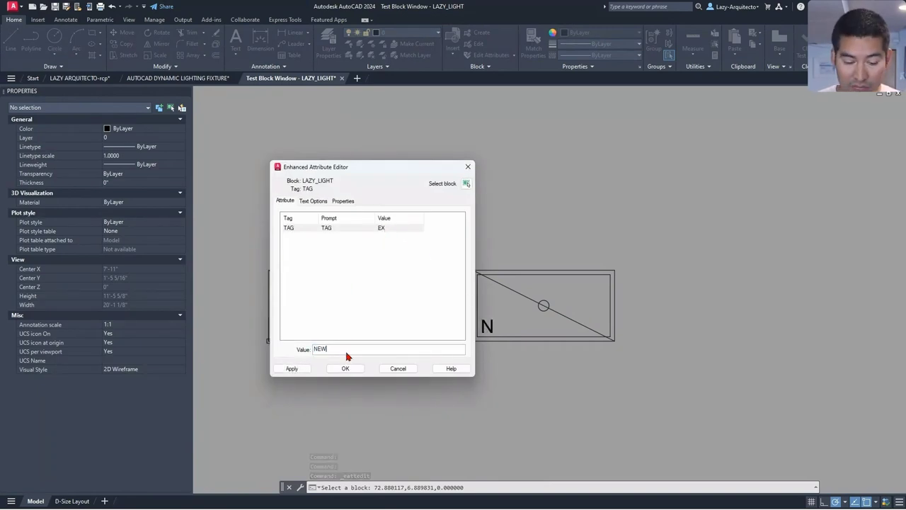
left_click(346, 369)
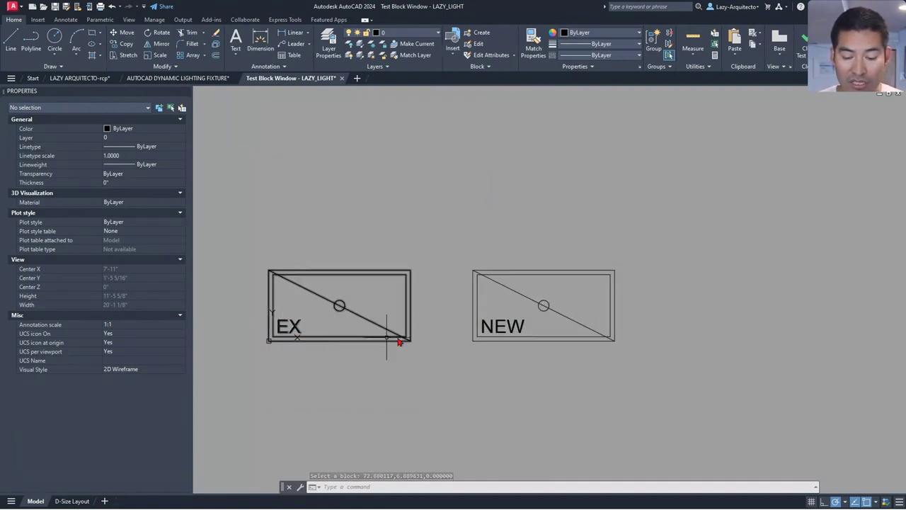
key("Escape")
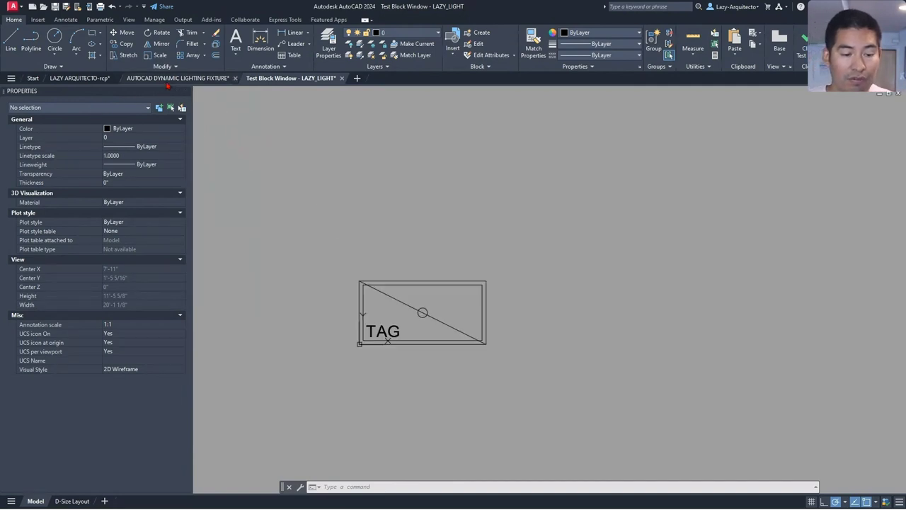
Step: In the LAZY ARQUITECTO-rcp drawing, copy the yellow NEW fixture 8' horizontally to the right, onto the ceiling grid
left_click(170, 78)
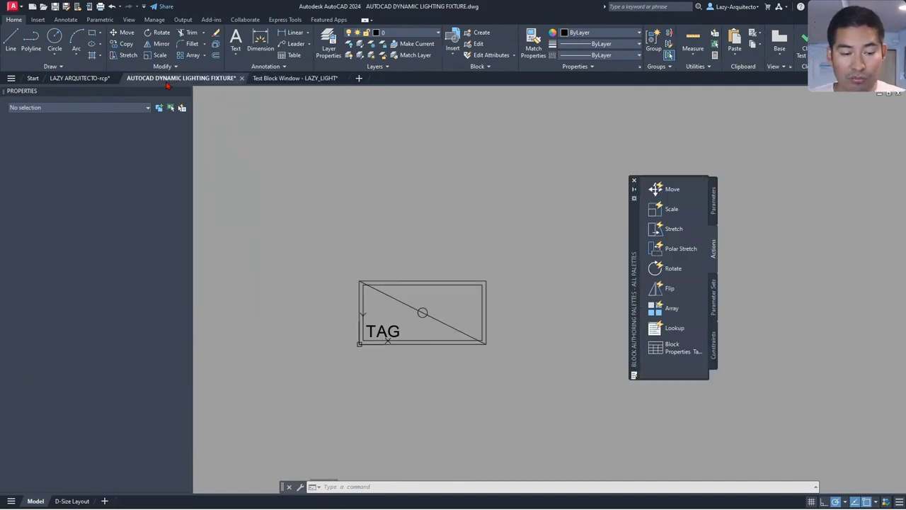
left_click(80, 78)
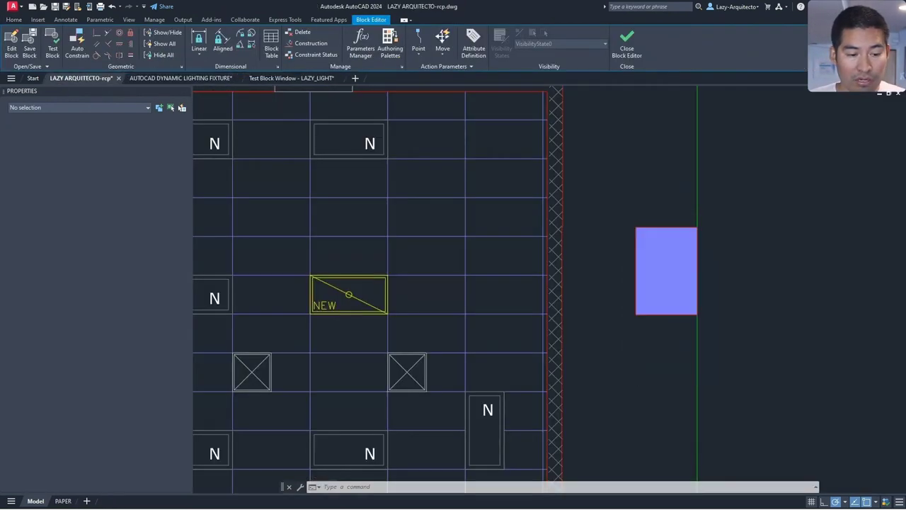
left_click(329, 306)
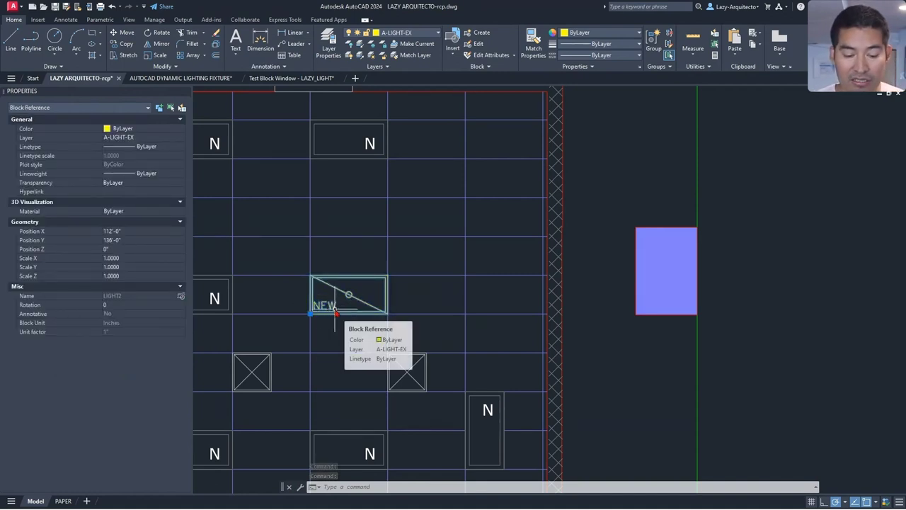
type("co")
key("Return")
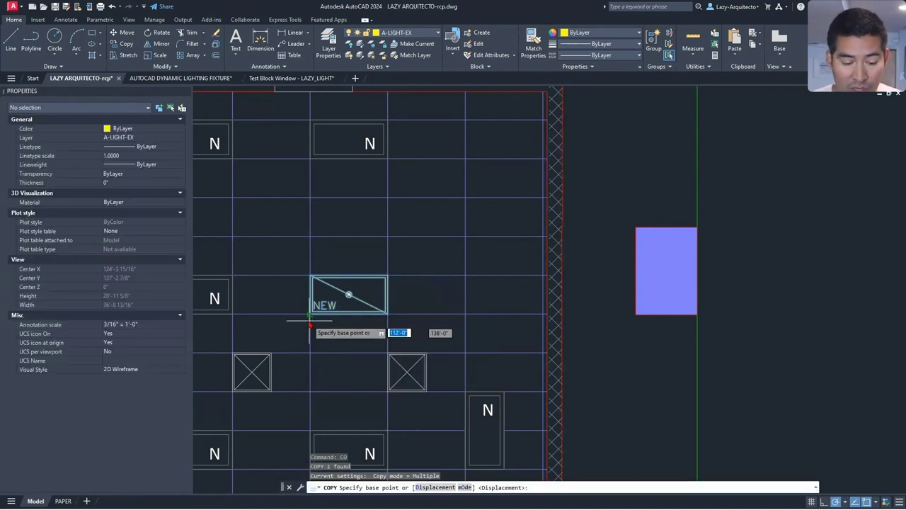
left_click(310, 315)
left_click(467, 313)
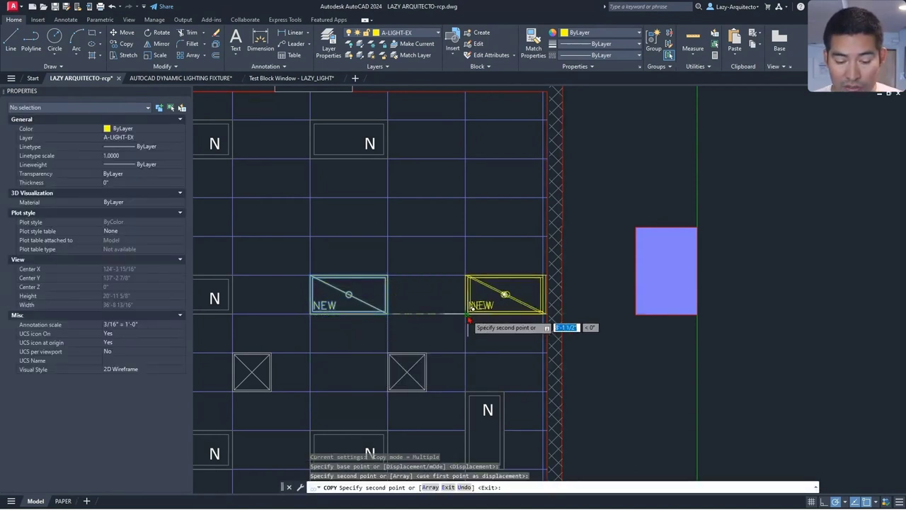
key("Escape")
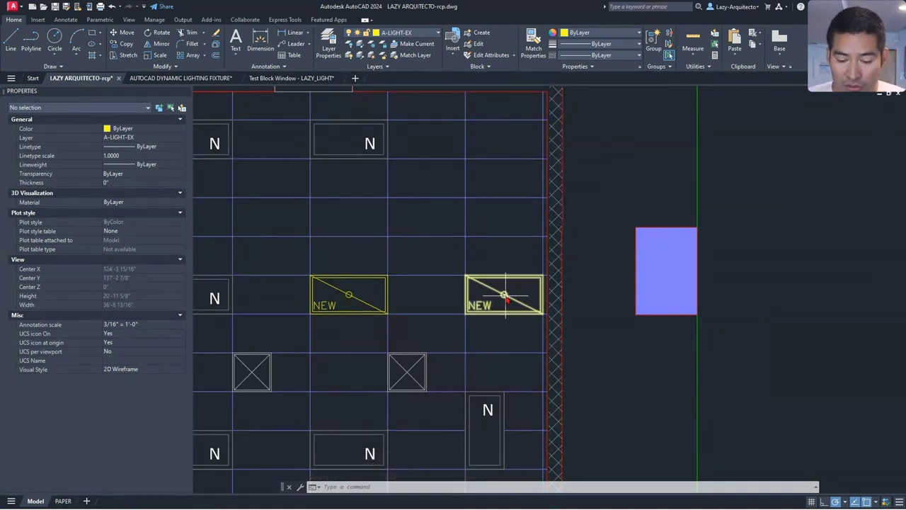
Step: Rotate the copied NEW fixture 90 degrees counterclockwise about its lower-left corner
left_click(486, 319)
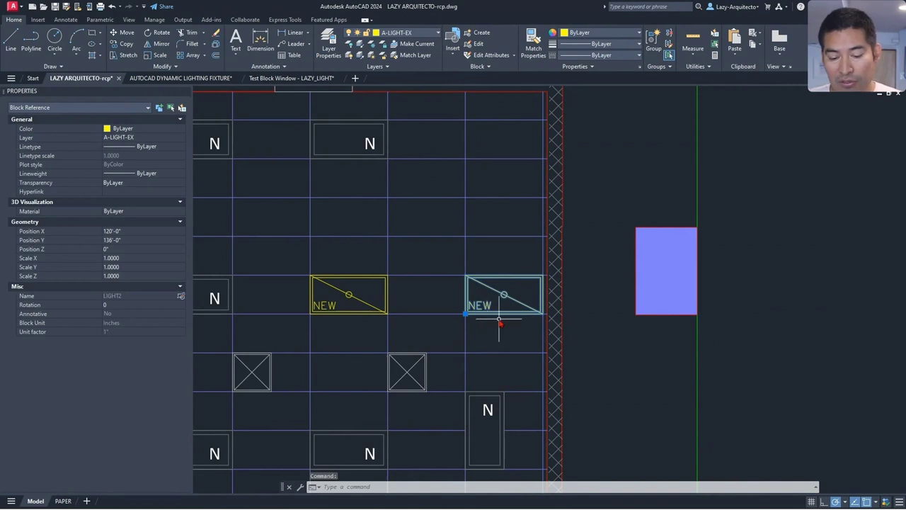
type("ro")
key("Return")
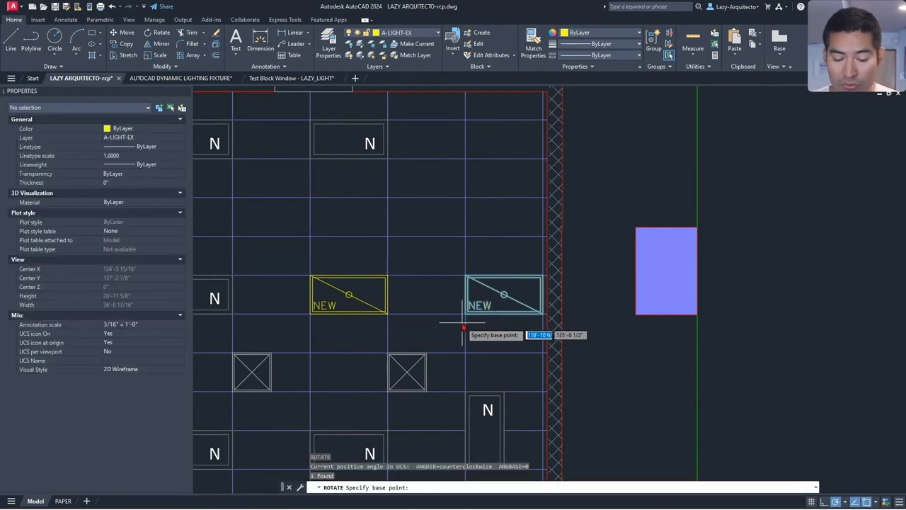
left_click(466, 312)
left_click(465, 266)
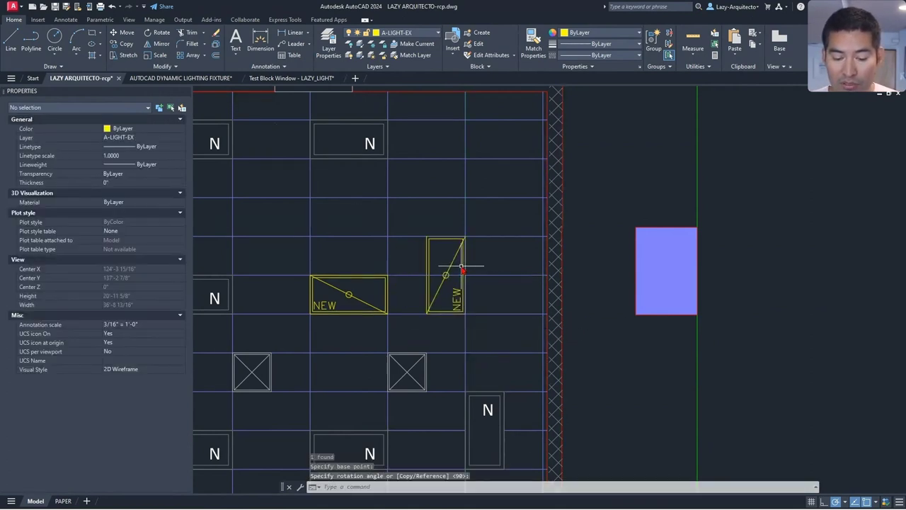
Step: Move the rotated fixture one bay right by its lower-left corner onto the grid intersection and inspect its sideways tag text
middle_click_drag(495, 374, 483, 250)
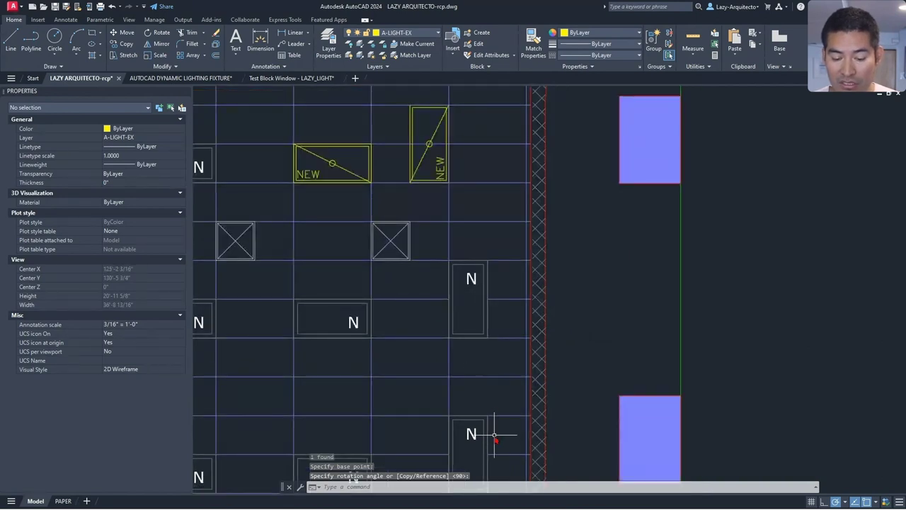
middle_click_drag(448, 165, 485, 276)
left_click(486, 275)
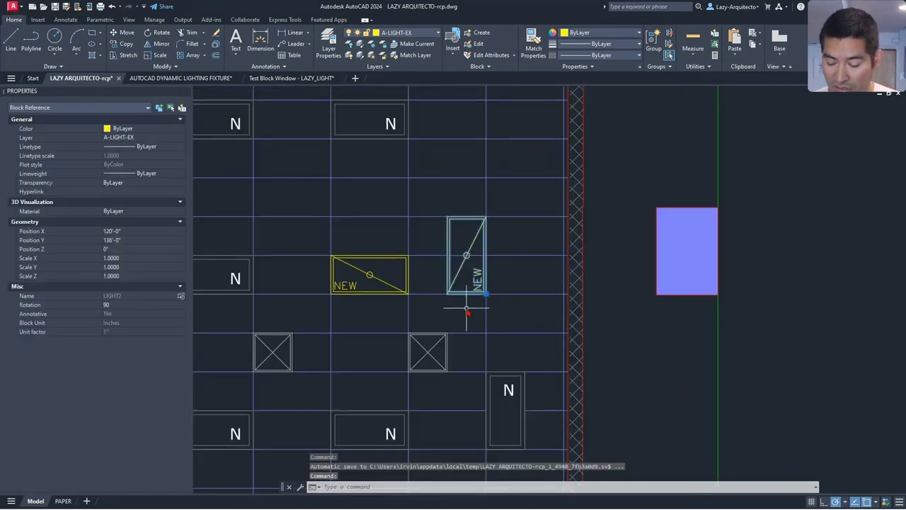
type("m")
key("Return")
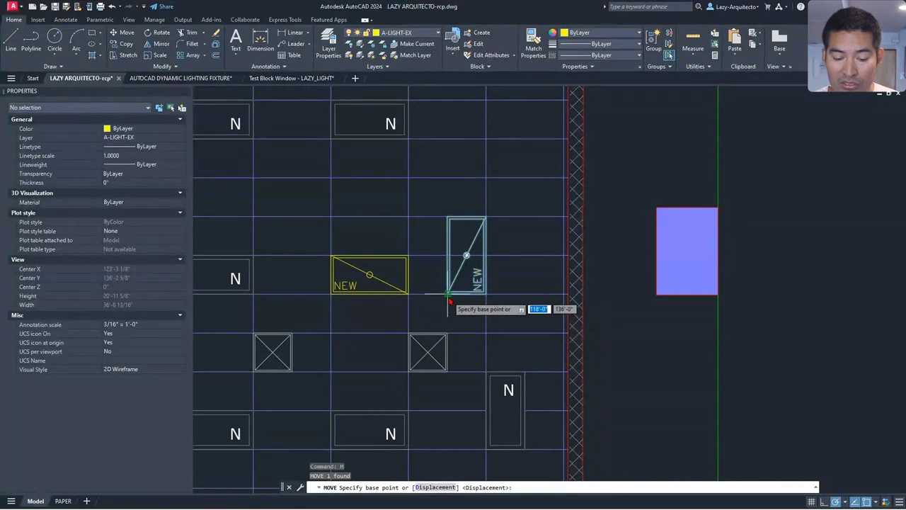
left_click(448, 294)
left_click(487, 294)
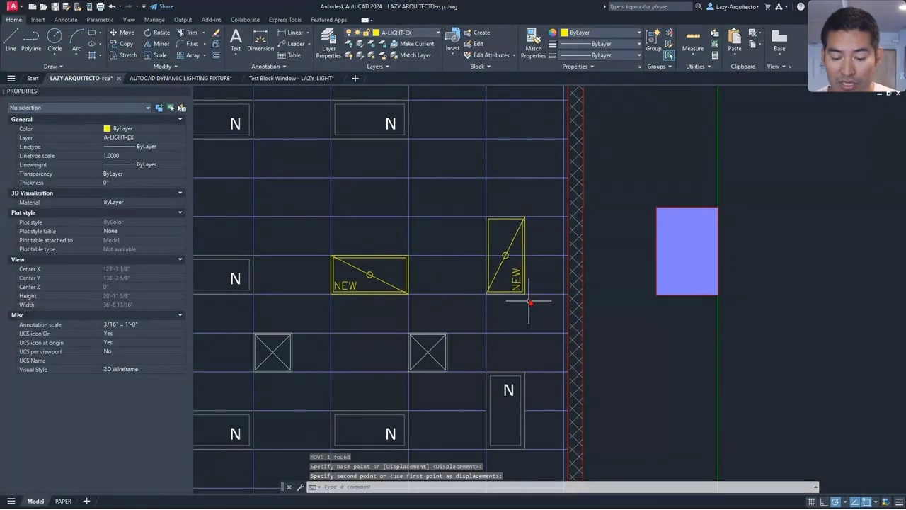
scroll(524, 298, "up", 3)
middle_click_drag(510, 272, 517, 293)
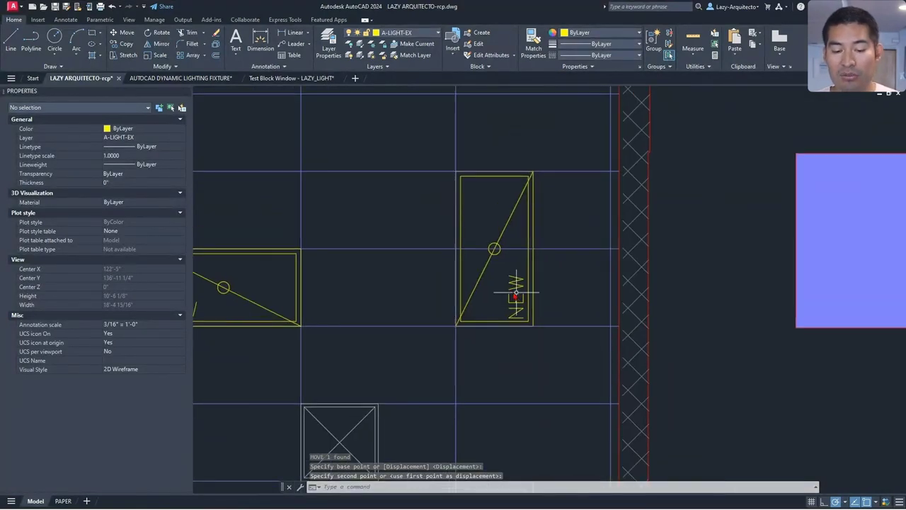
Step: Return to the LAZY_LIGHT test block window and close it to resume editing the block definition
left_click(291, 83)
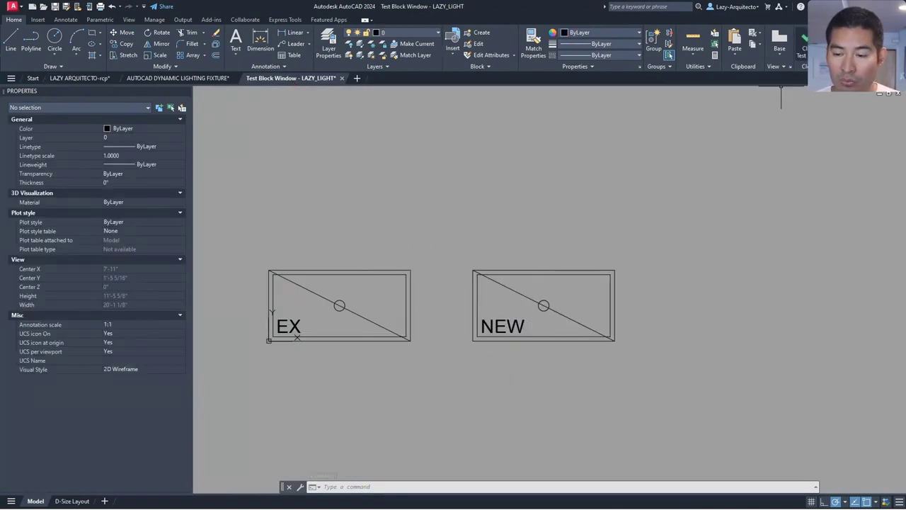
left_click(801, 44)
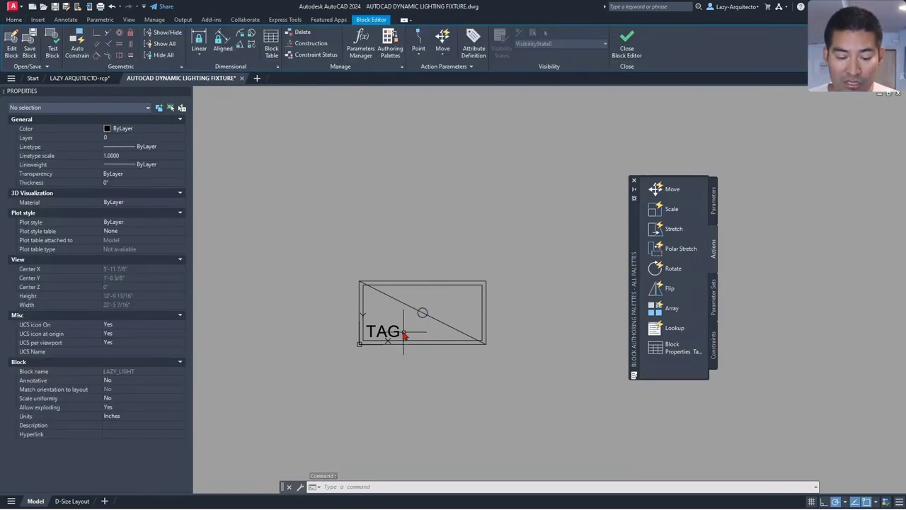
scroll(391, 317, "up", 3)
middle_click_drag(392, 317, 372, 295)
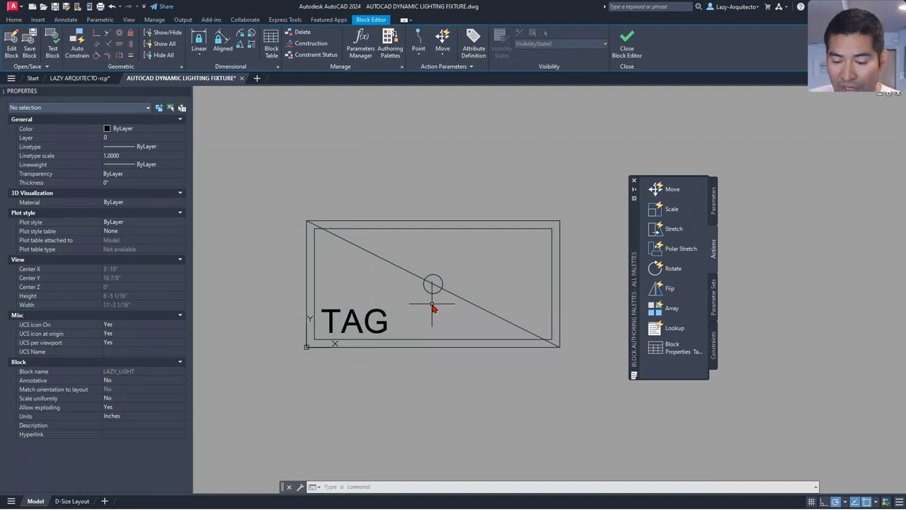
Step: Add a Flip parameter with a 45-degree reflection line from the fixture's lower-left corner and place its label right of the TAG text
left_click(715, 200)
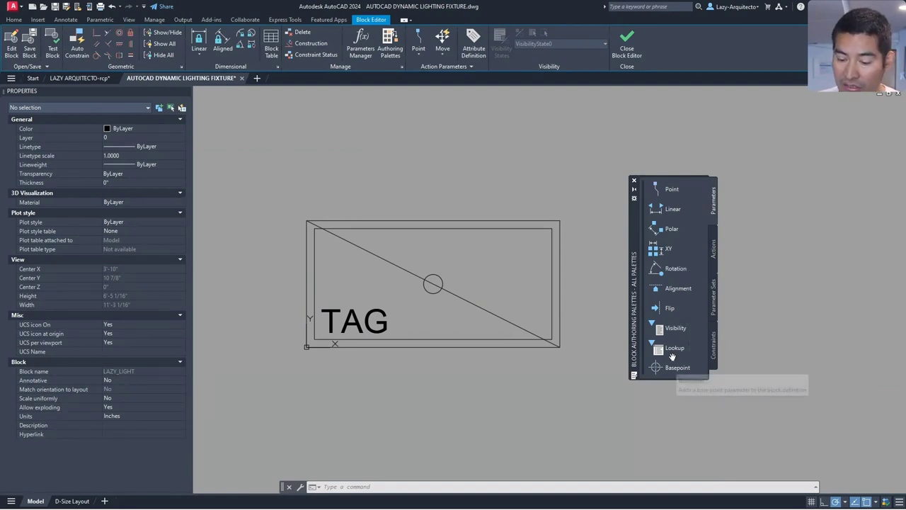
left_click(670, 289)
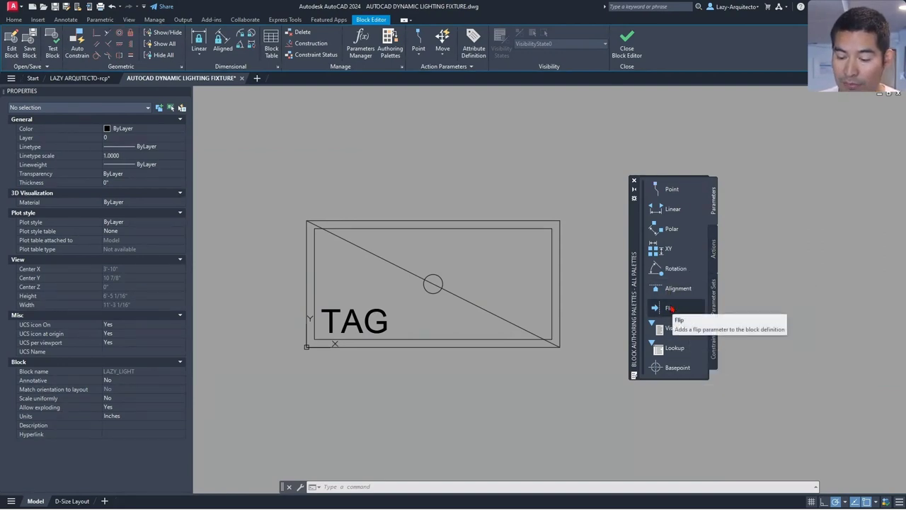
left_click(670, 308)
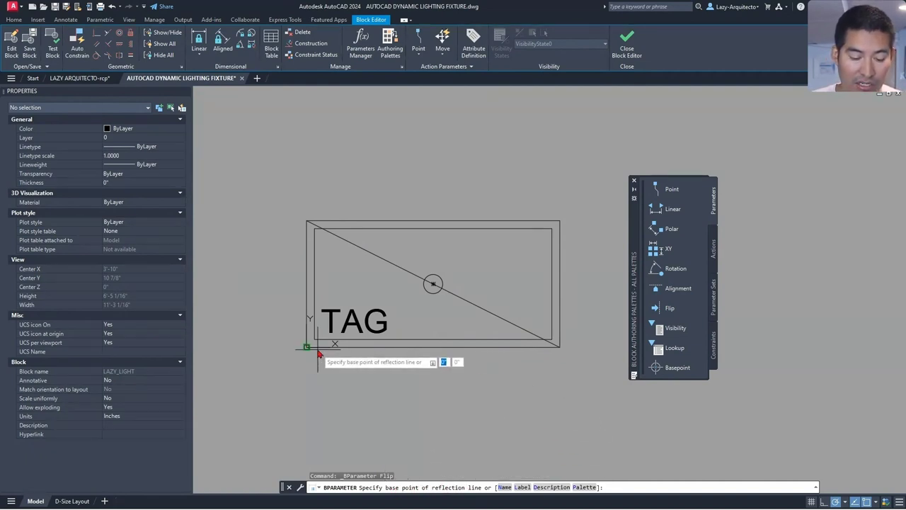
left_click(318, 353)
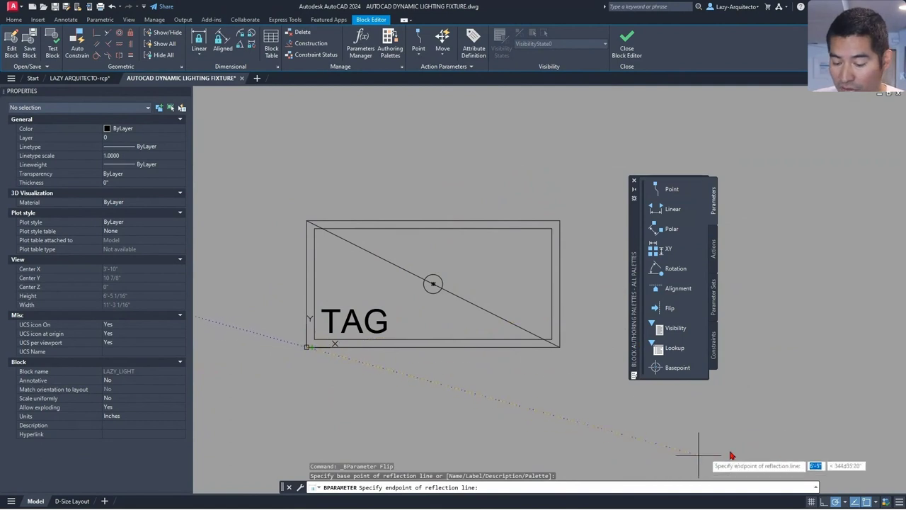
left_click(847, 501)
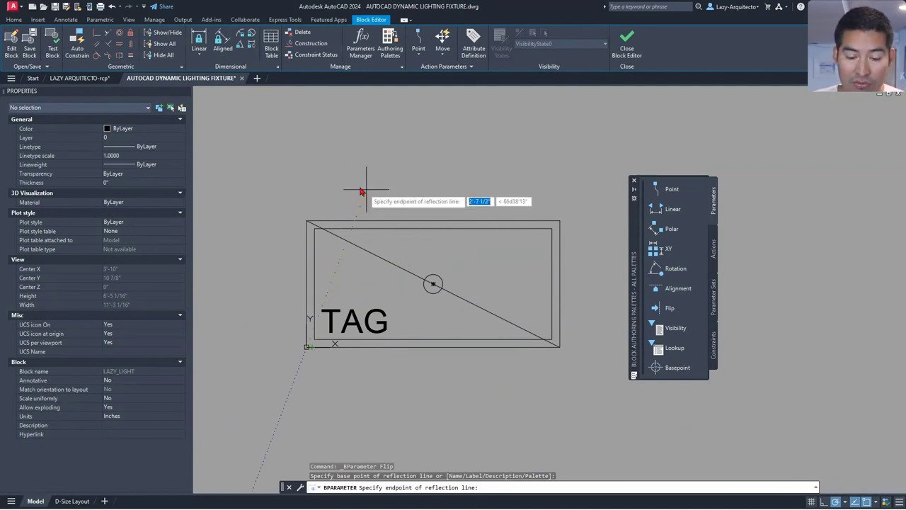
left_click(524, 131)
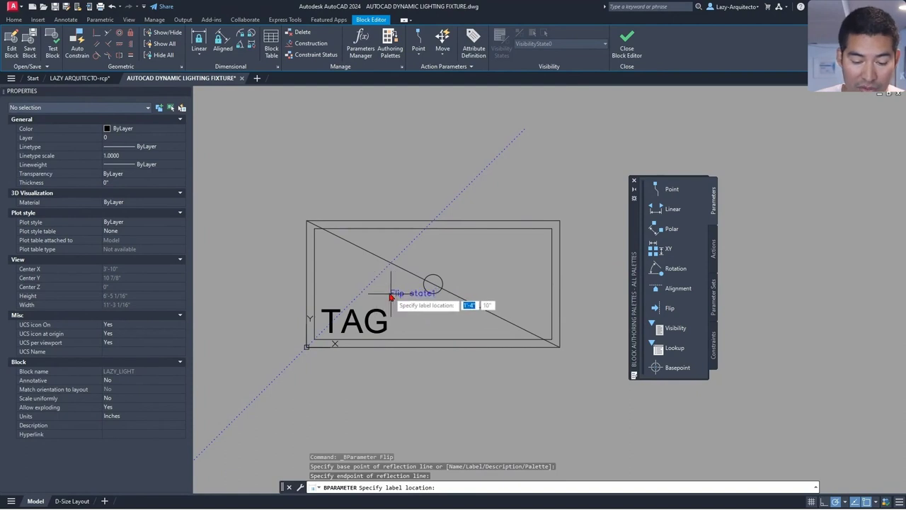
scroll(395, 338, "up", 3)
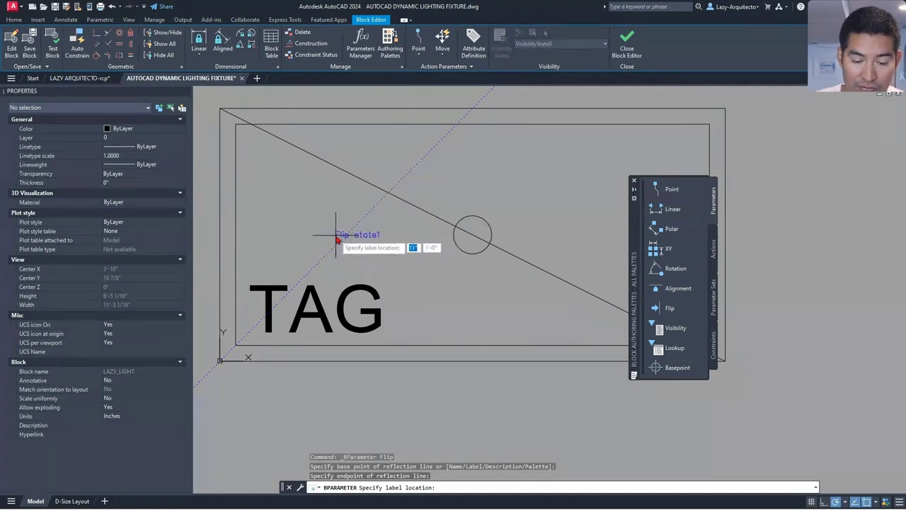
left_click(446, 291)
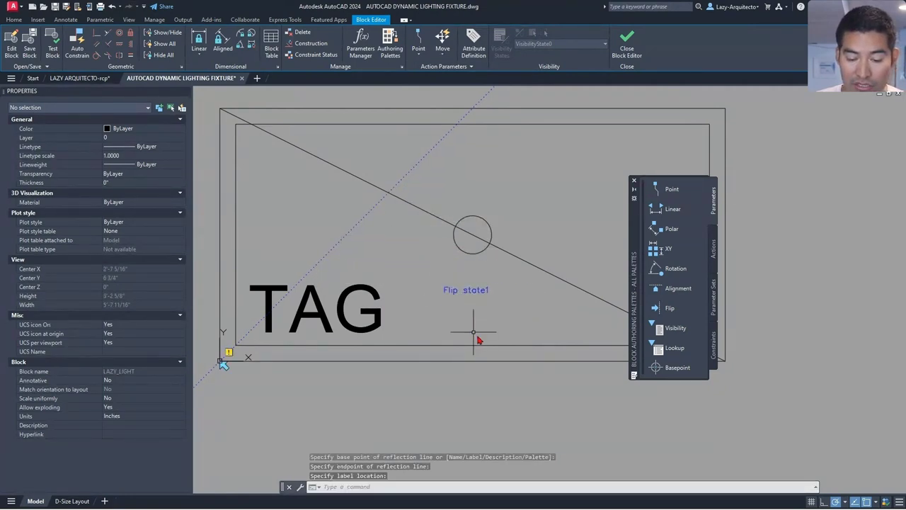
Step: Move the flip grip up along the 45-degree reflection line to about 10 5/16" in X and Y, above the TAG text
middle_click_drag(440, 338, 287, 381)
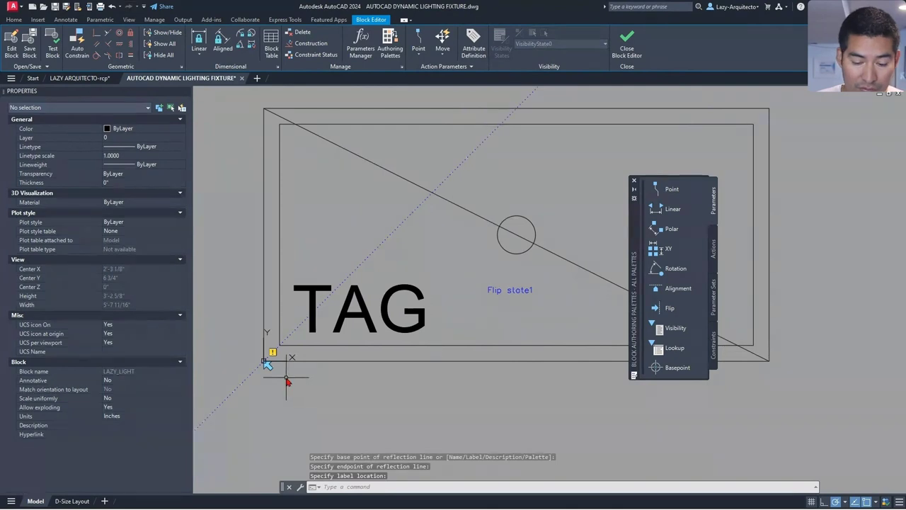
left_click(268, 363)
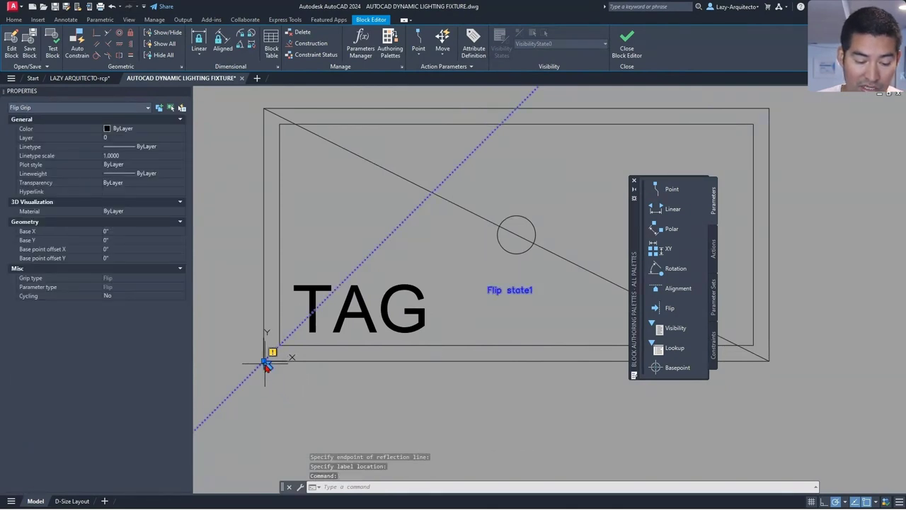
left_click(267, 364)
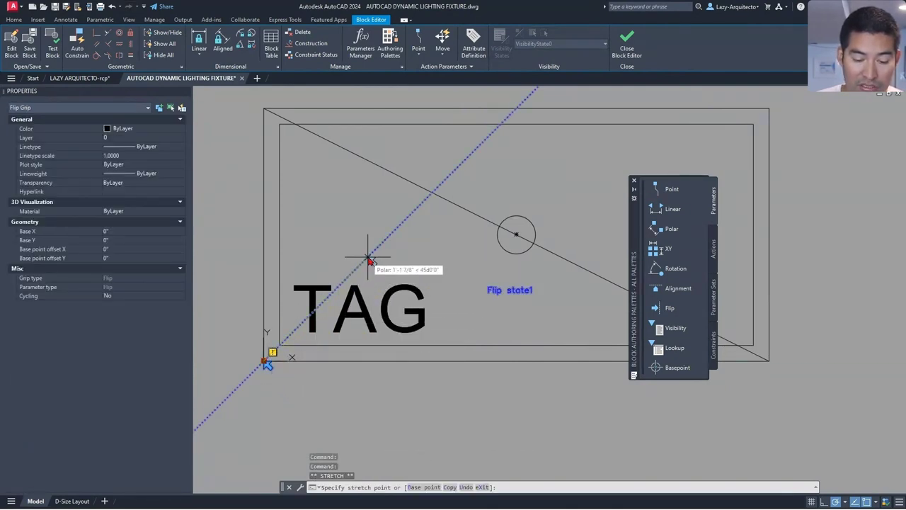
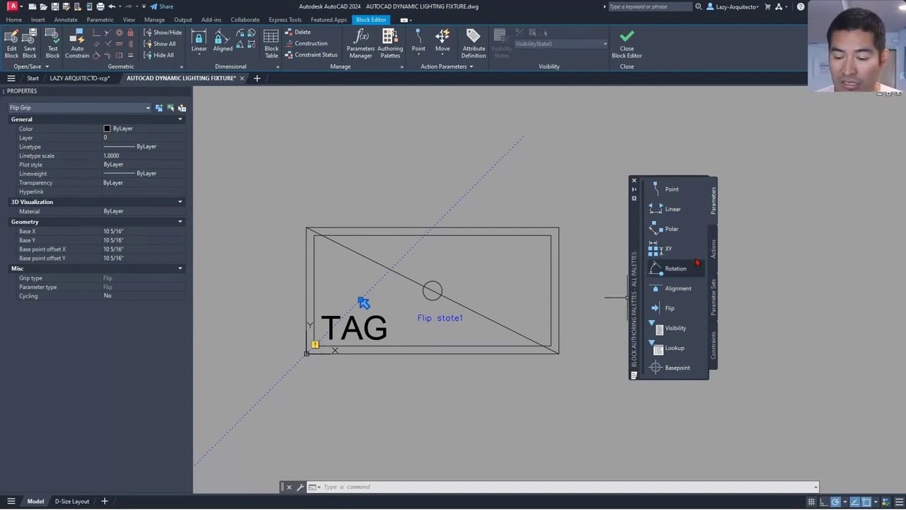
Step: Add a Flip action to the flip parameter, with all of the block's objects except the TAG attribute in its selection set
left_click(715, 244)
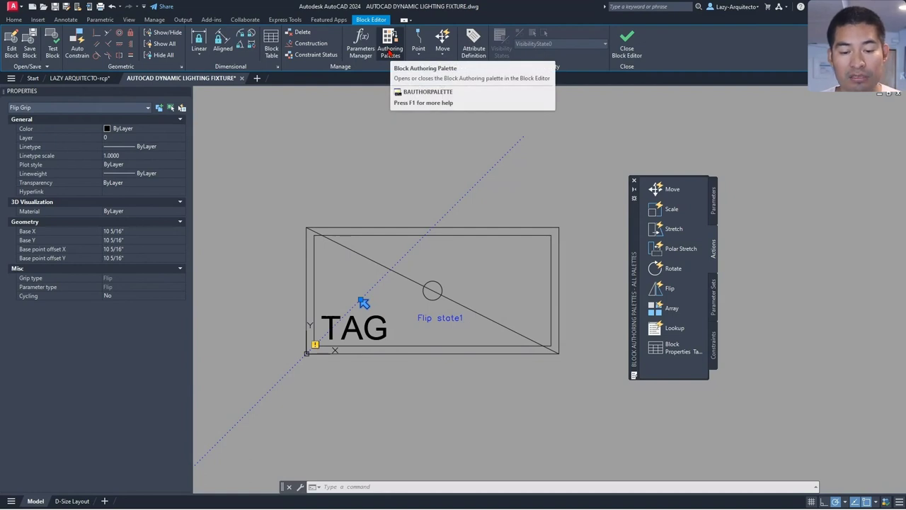
left_click(669, 291)
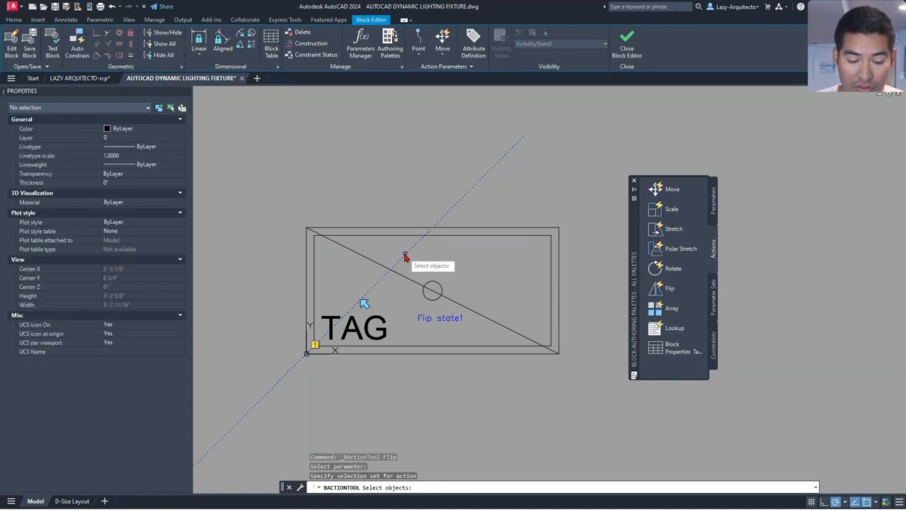
left_click(406, 258)
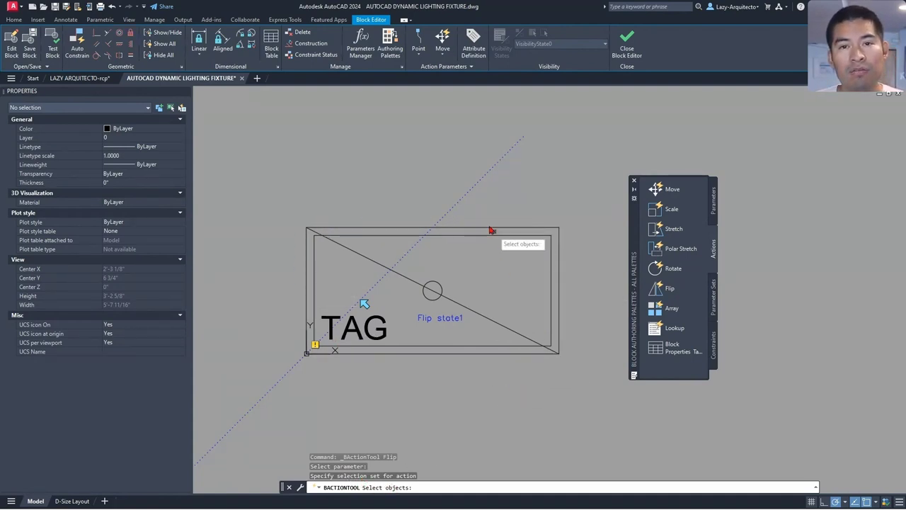
type("A")
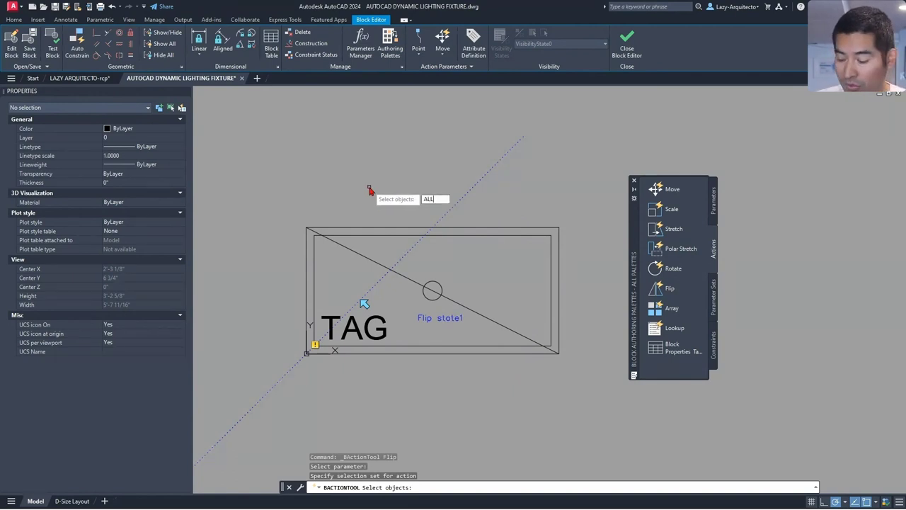
type("LL")
key("Return")
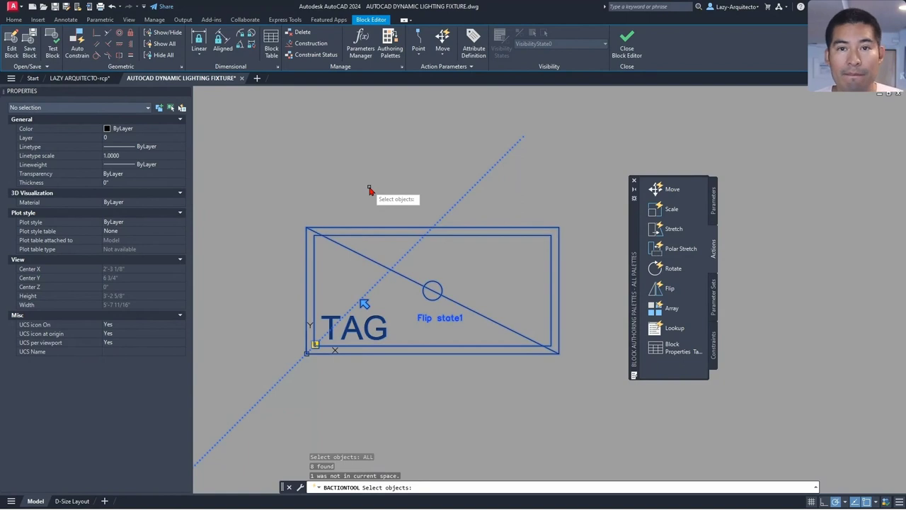
left_click(386, 323, "shift")
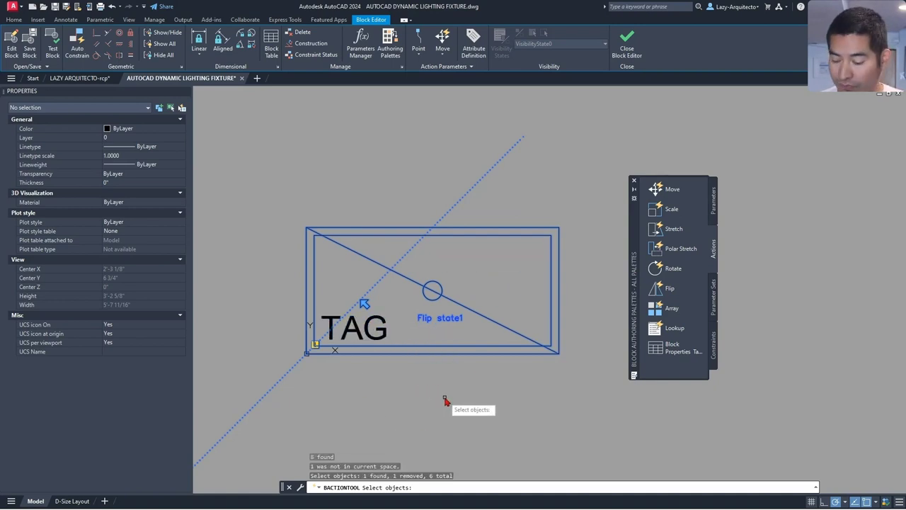
key("Return")
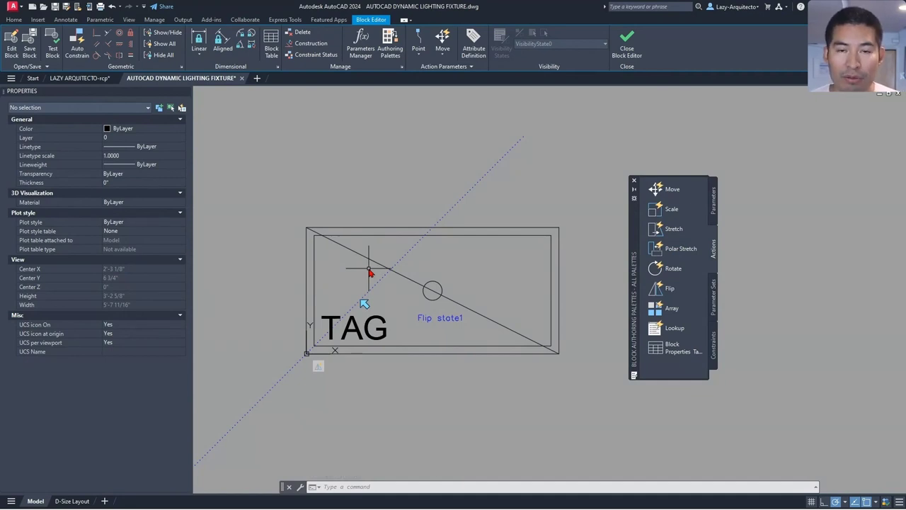
Step: Test the LAZY_LIGHT block and flip the fixture repeatedly between horizontal and vertical to check its tag text
left_click(54, 51)
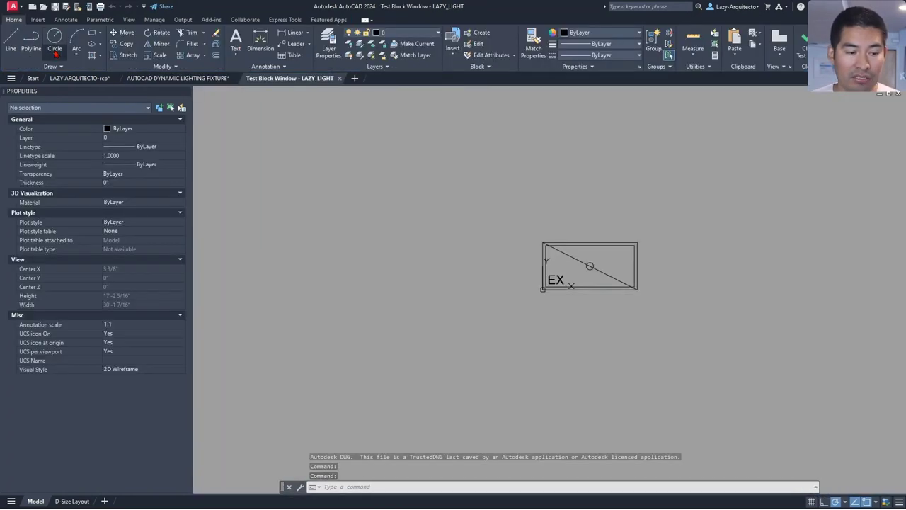
mouse_move(503, 226)
middle_mouse_down()
mouse_move(453, 245)
mouse_move(449, 263)
mouse_move(393, 269)
middle_mouse_up()
scroll(420, 270, "up", 2)
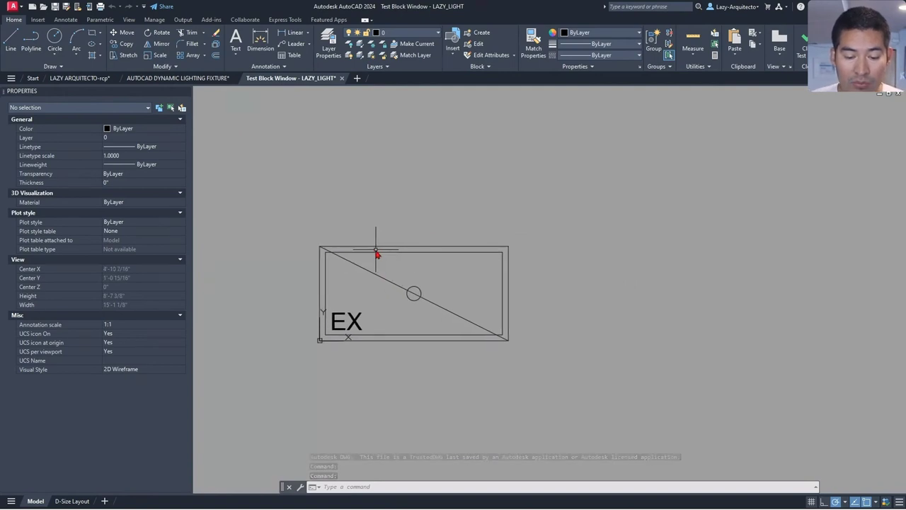
left_click(374, 252)
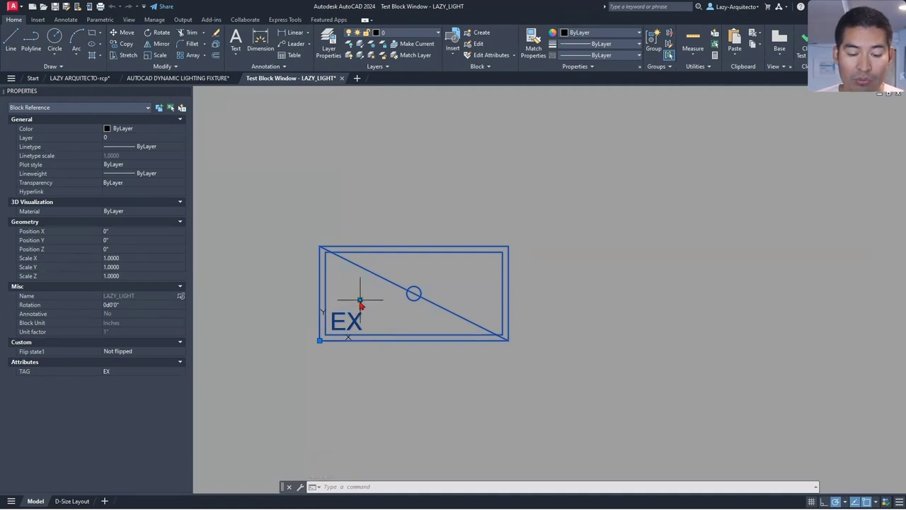
left_click(360, 301)
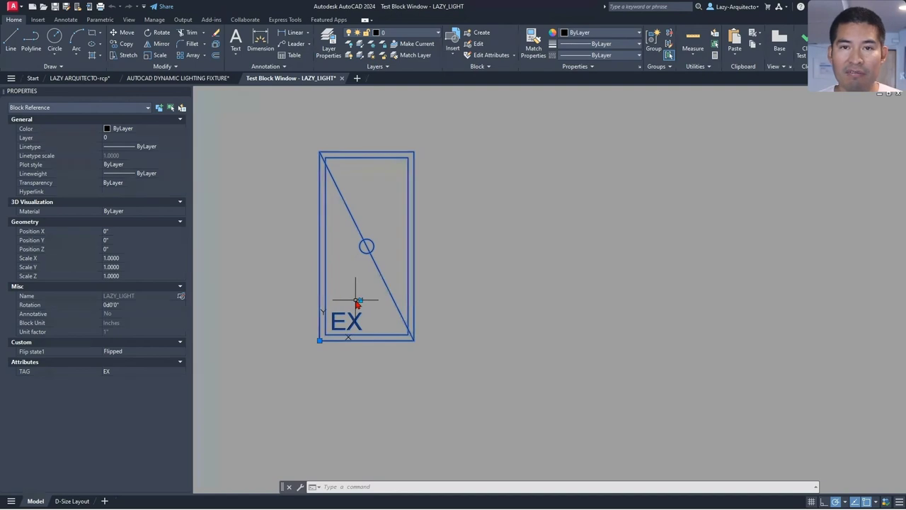
left_click(361, 301)
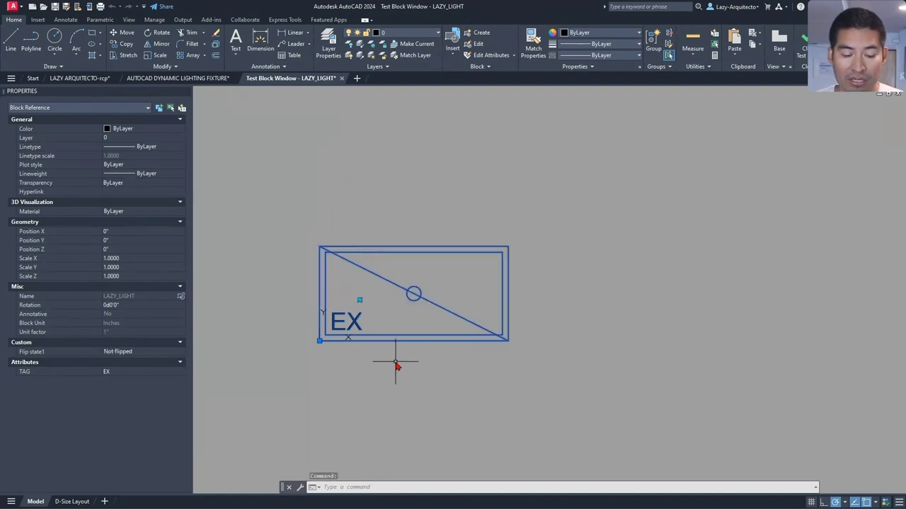
left_click(360, 301)
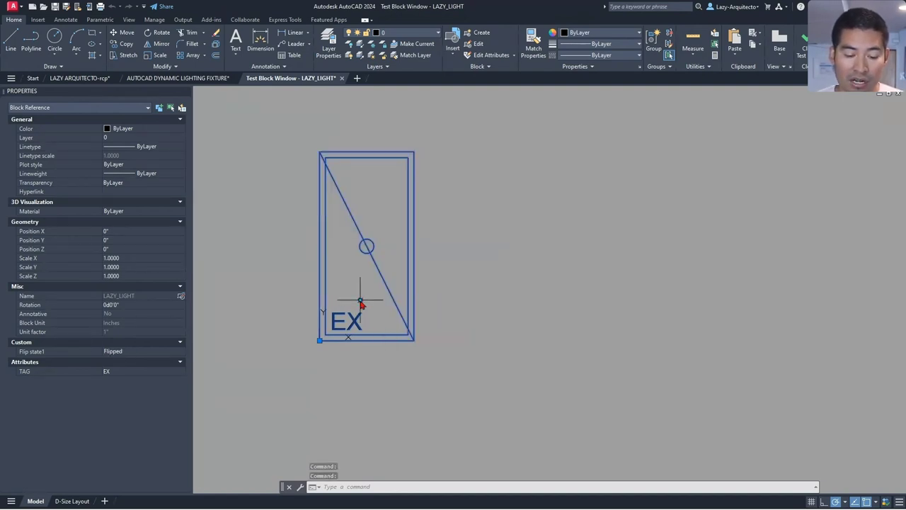
left_click(361, 301)
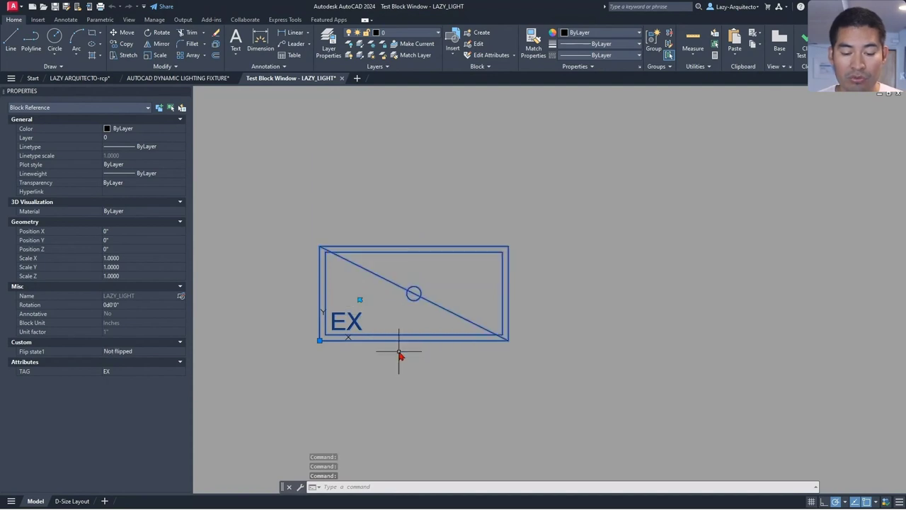
left_click(361, 300)
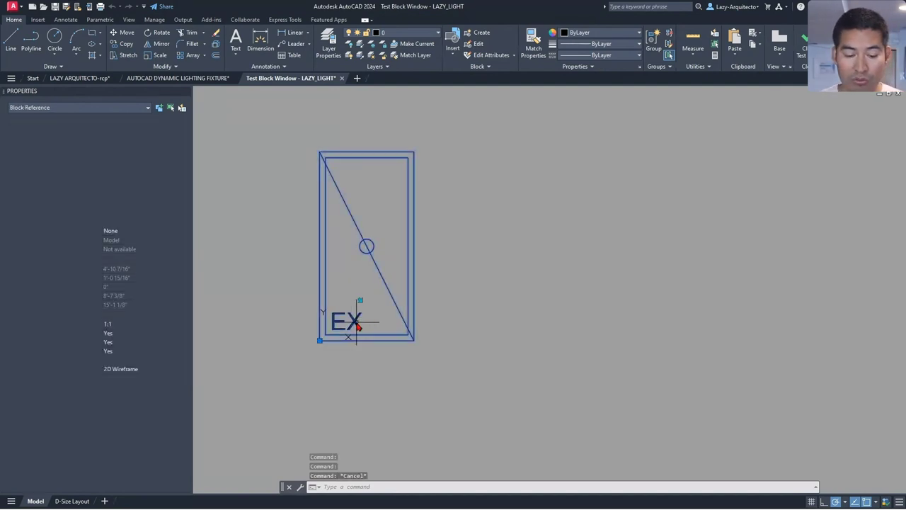
Step: Set the test fixture's TAG value to NEW, flip it back to horizontal and close the test block window
double_click(354, 326)
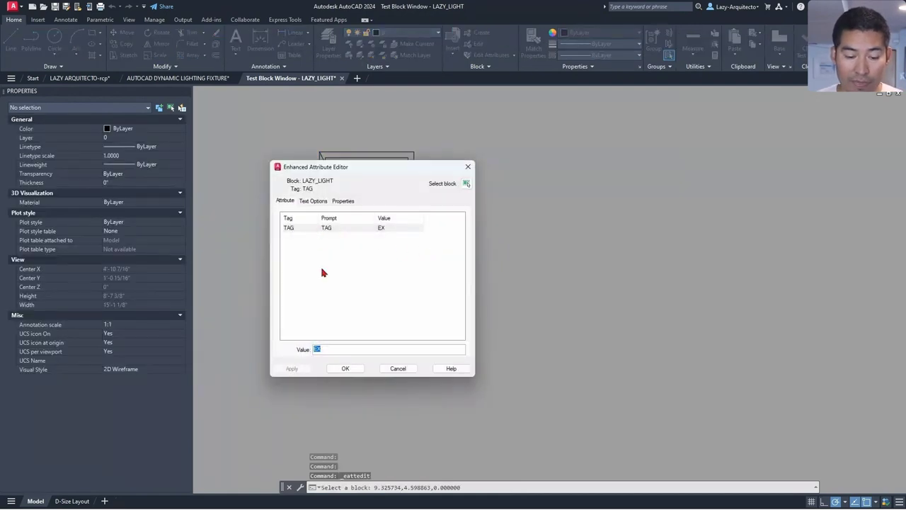
type("NEW")
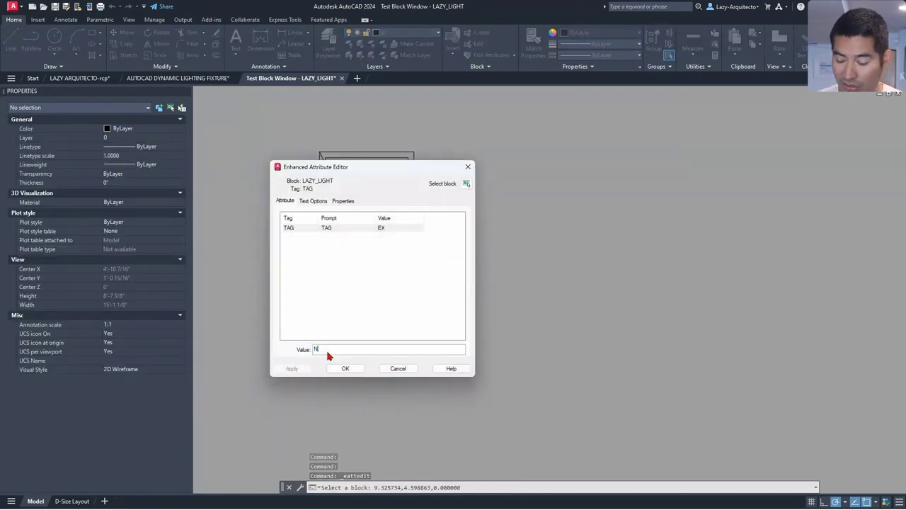
left_click(339, 368)
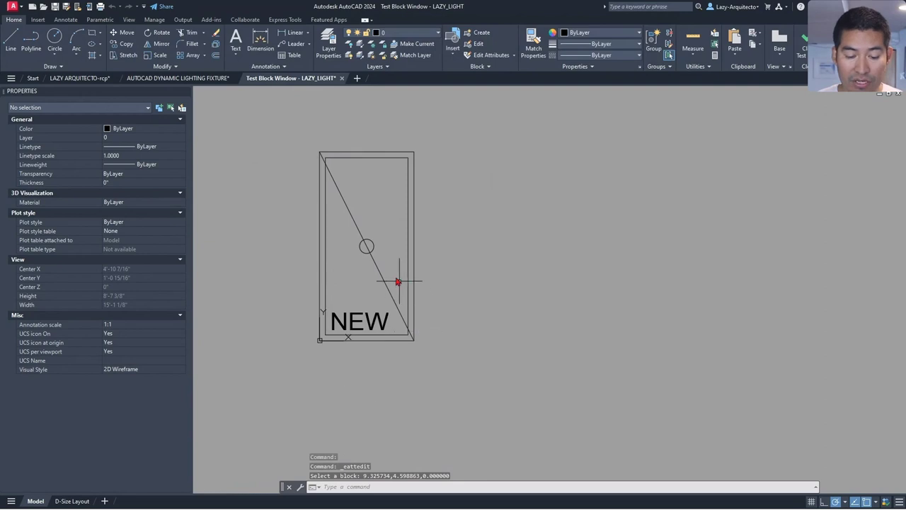
left_click(356, 327)
left_click(356, 344)
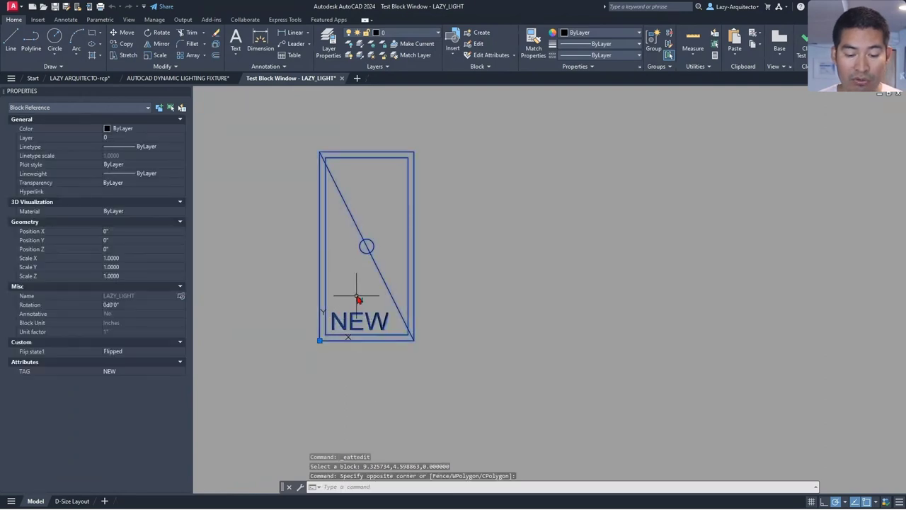
left_click(361, 302)
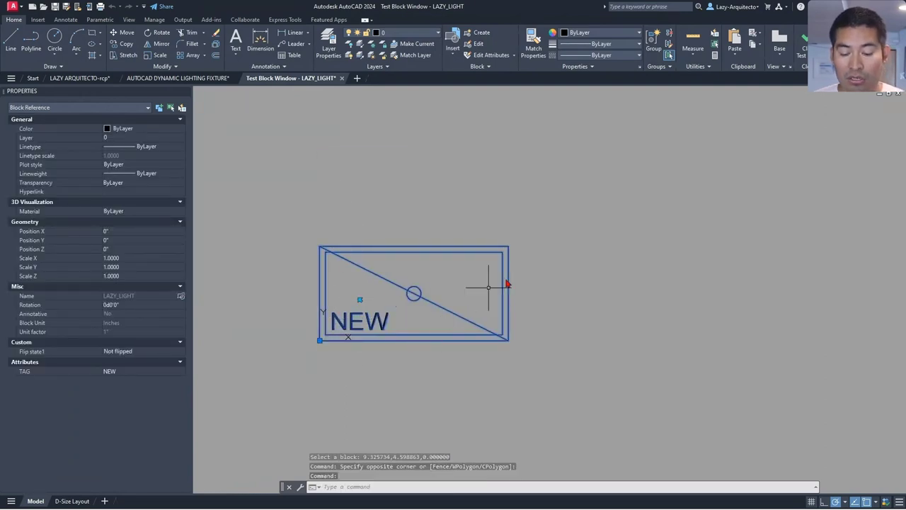
left_click(804, 47)
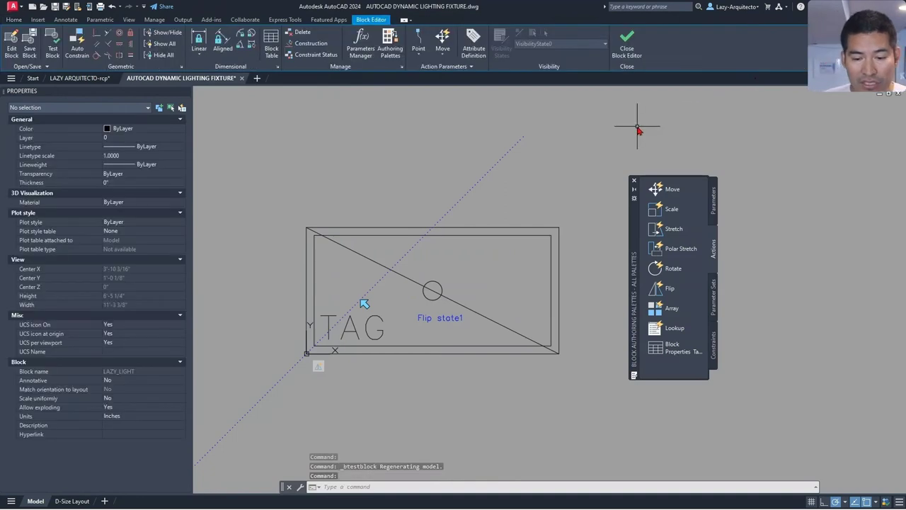
Step: Inspect the ceiling grid line crossing the rotated NEW fixture in the LAZY ARQUITECTO-rcp drawing and return to the block definition
left_click(82, 78)
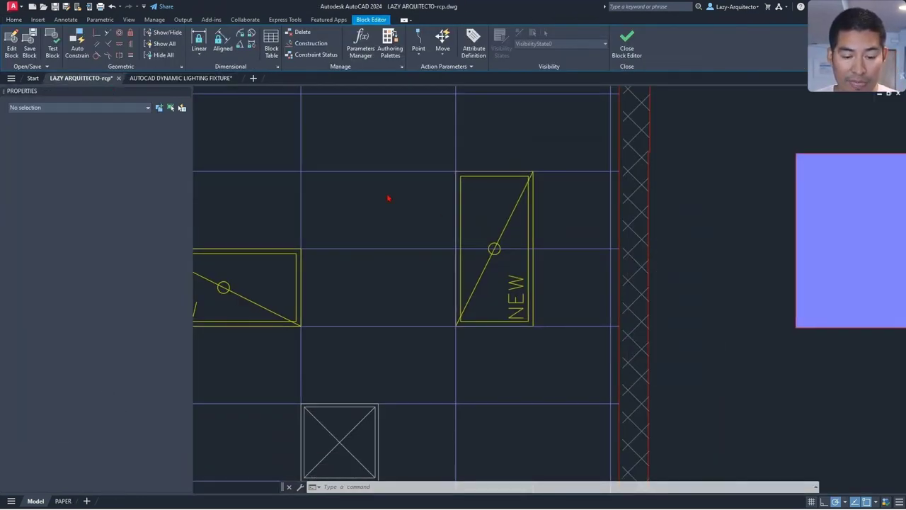
middle_click_drag(507, 324, 505, 317)
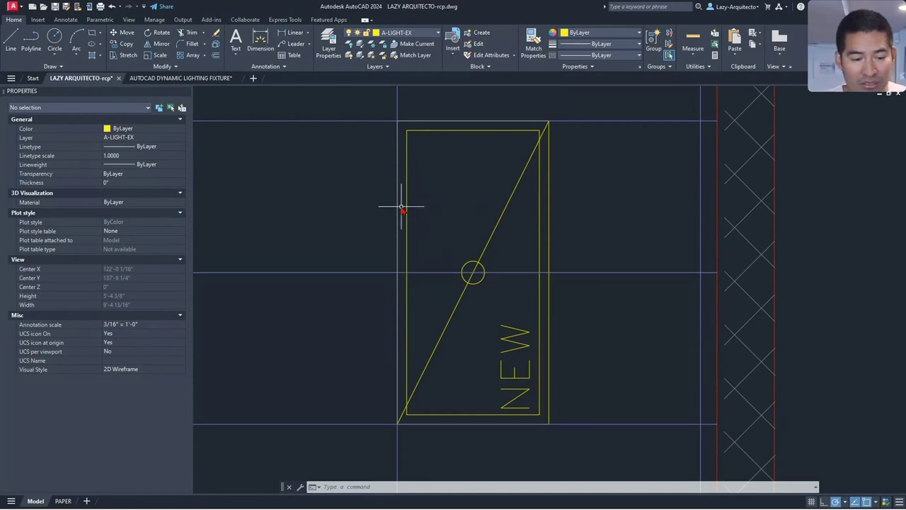
left_click(180, 79)
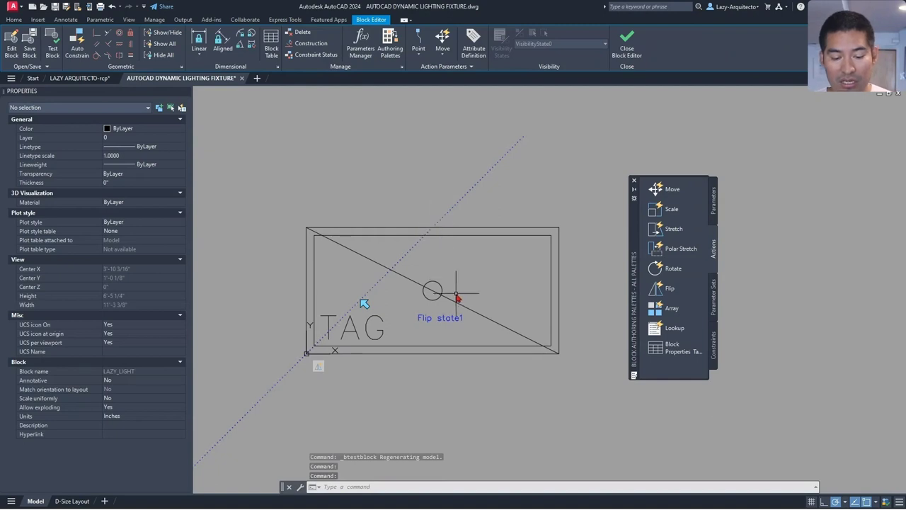
Step: Create a wipeout from the fixture's outer rectangle using the Polyline option, without erasing the polyline
middle_click_drag(465, 285, 477, 285)
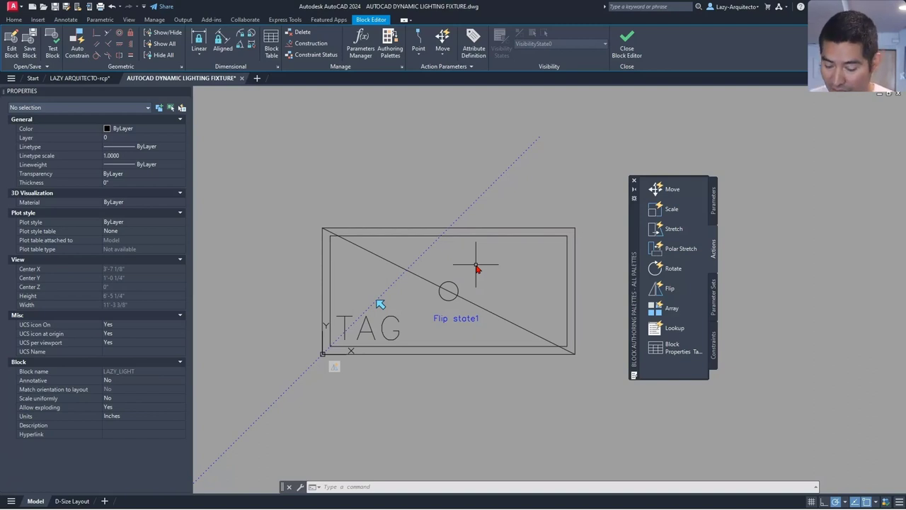
type("wip")
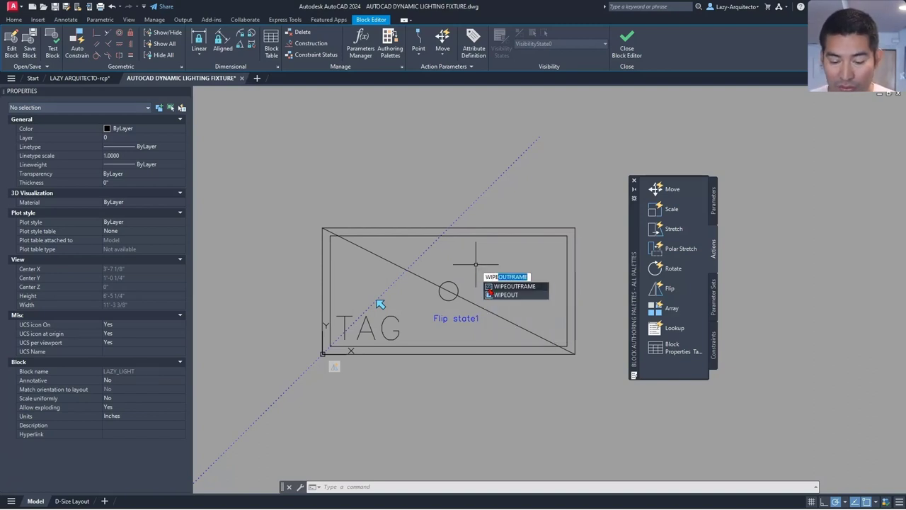
key("Down")
key("Return")
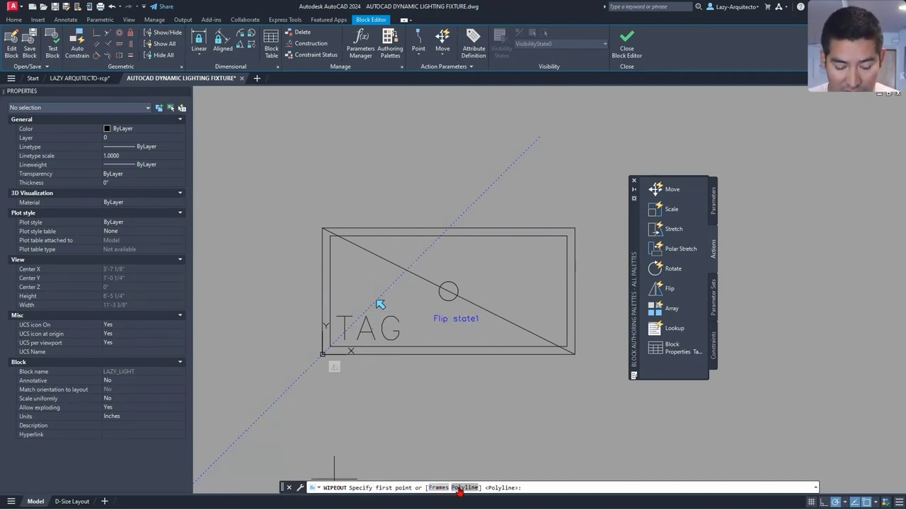
left_click(466, 488)
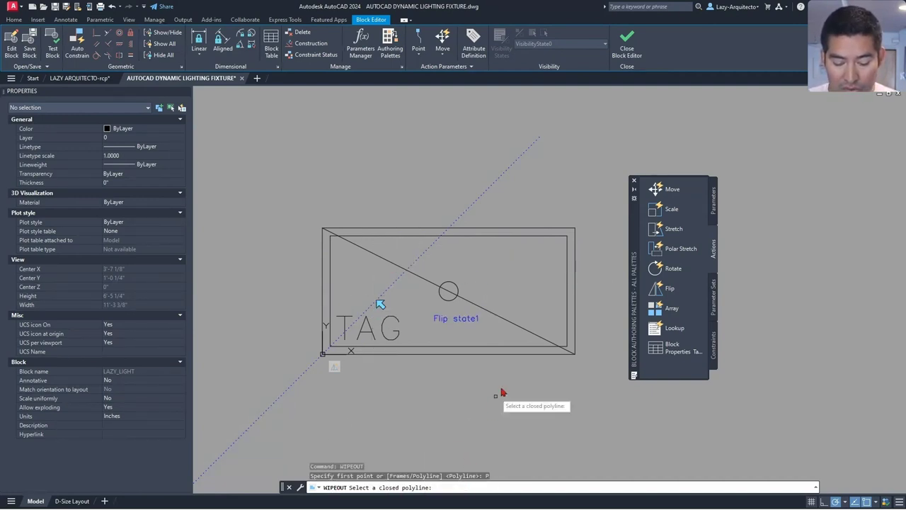
left_click(393, 229)
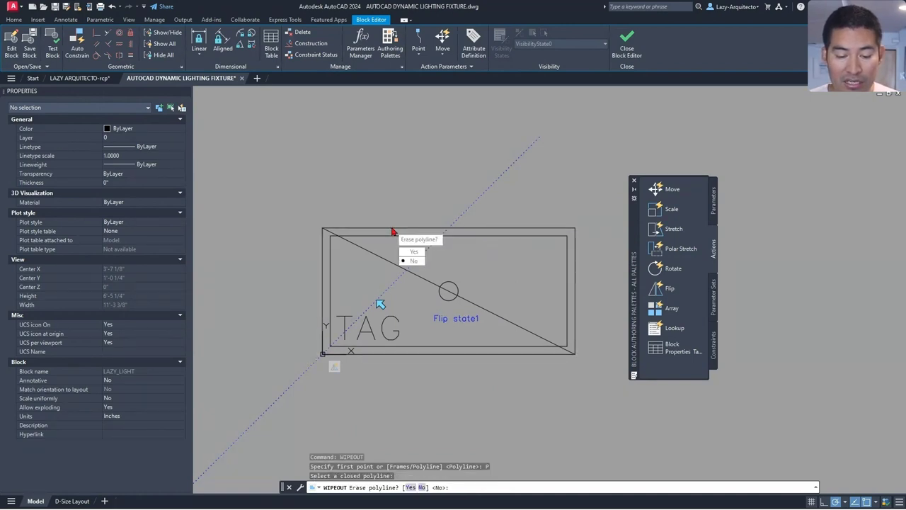
left_click(415, 261)
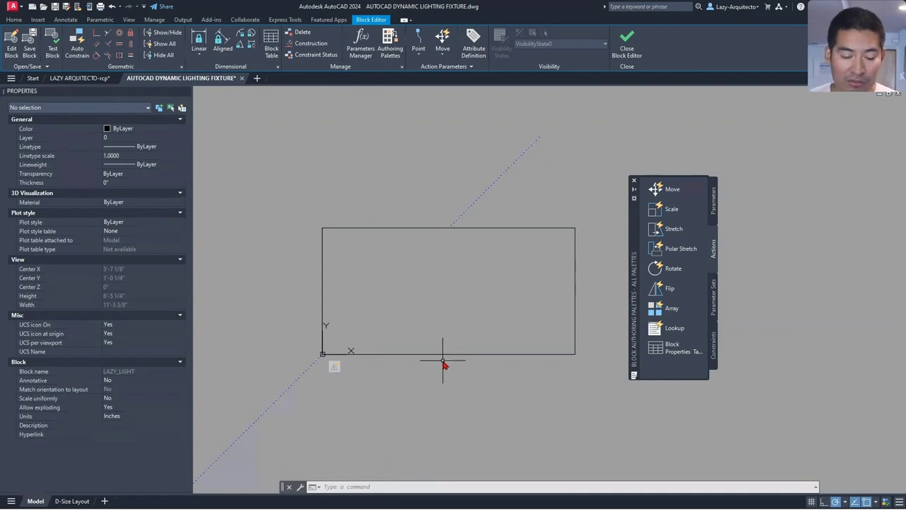
Step: Send the wipeout behind the fixture linework and tag with the draw order option Back
left_click(345, 229)
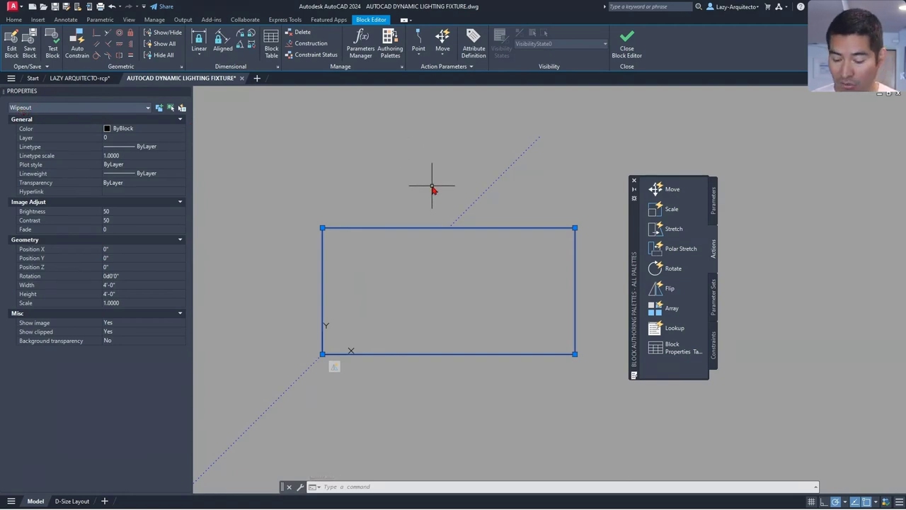
type("DR")
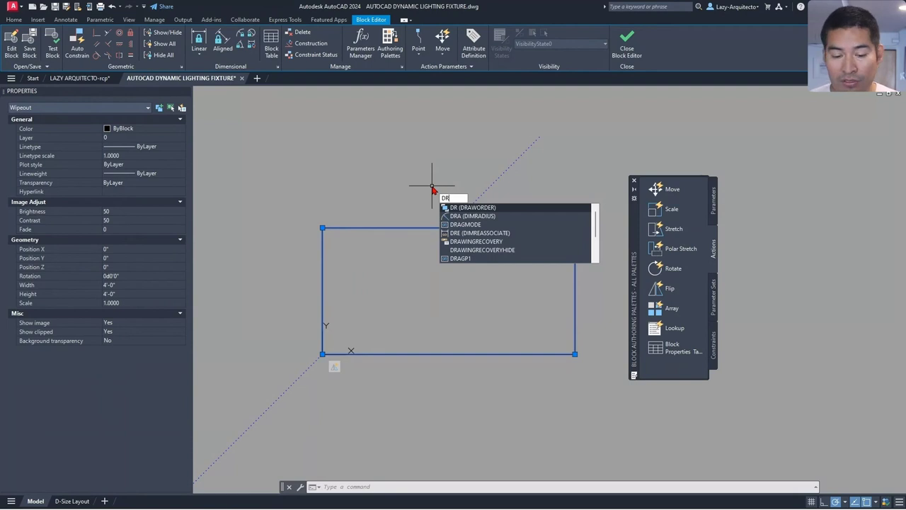
key("Return")
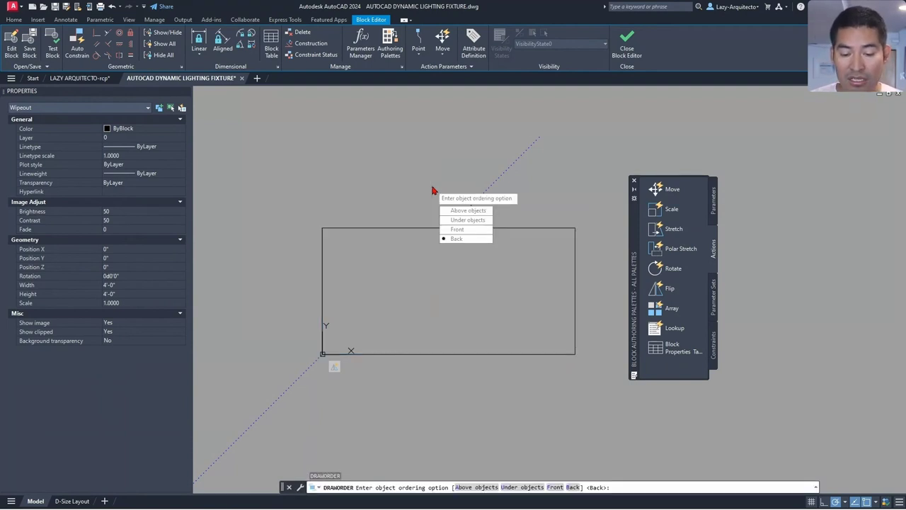
left_click(462, 239)
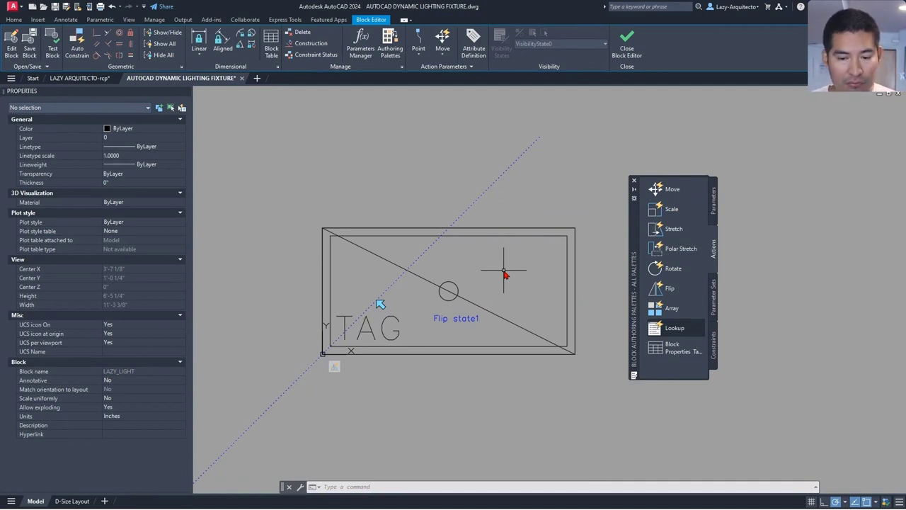
Step: Save the changes to LAZY_LIGHT, close the block definition and check the placed fixture's properties
left_click(624, 47)
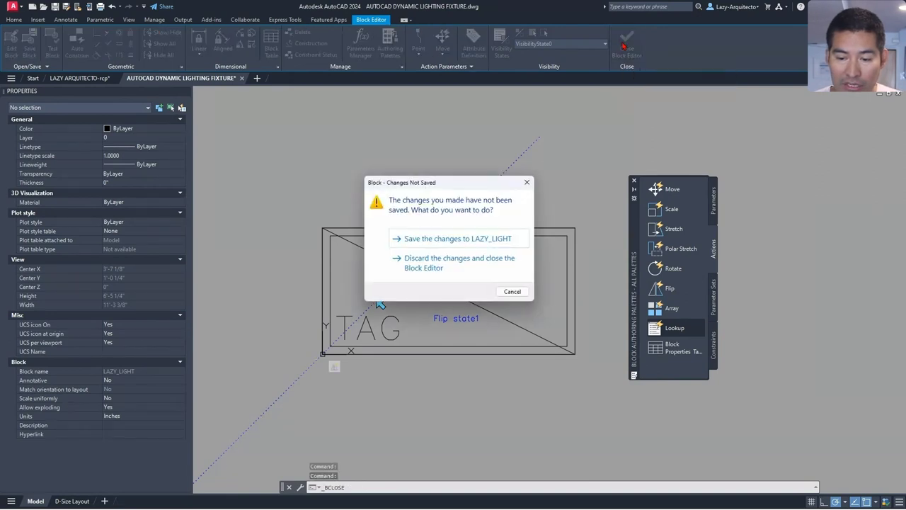
left_click(440, 239)
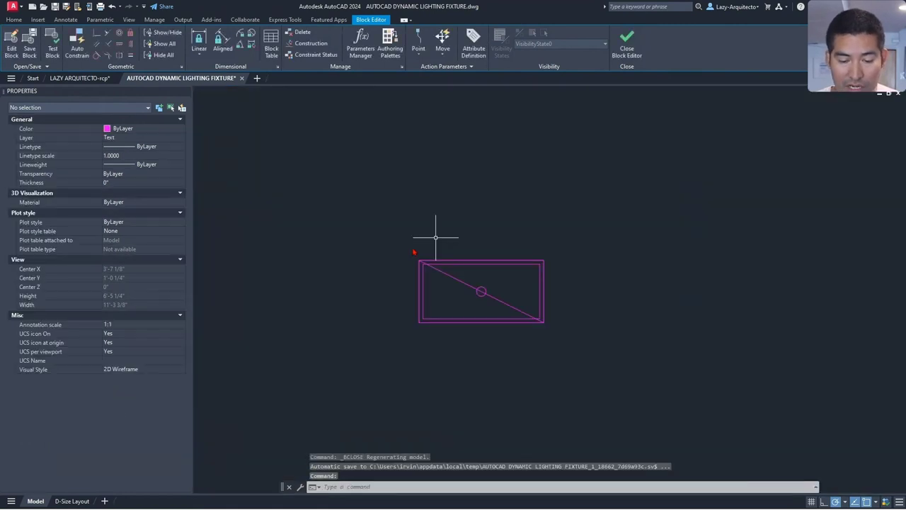
left_click(470, 261)
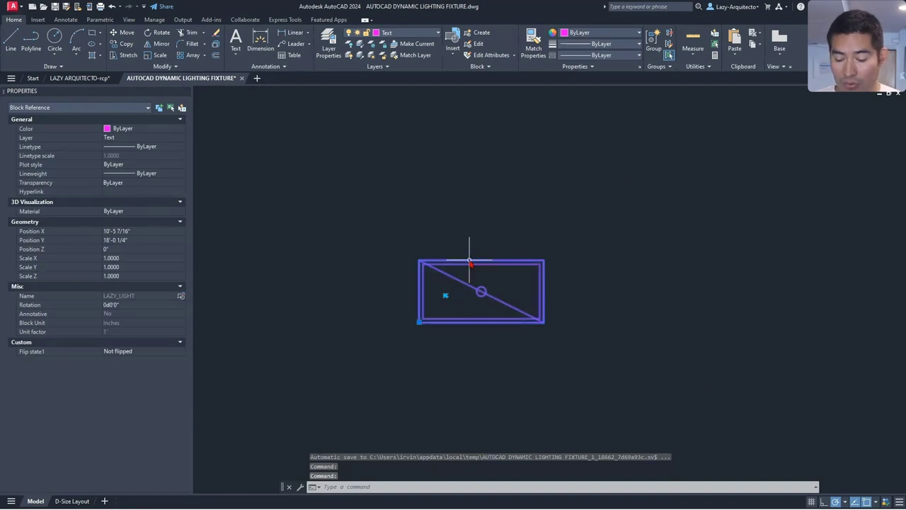
key("Escape")
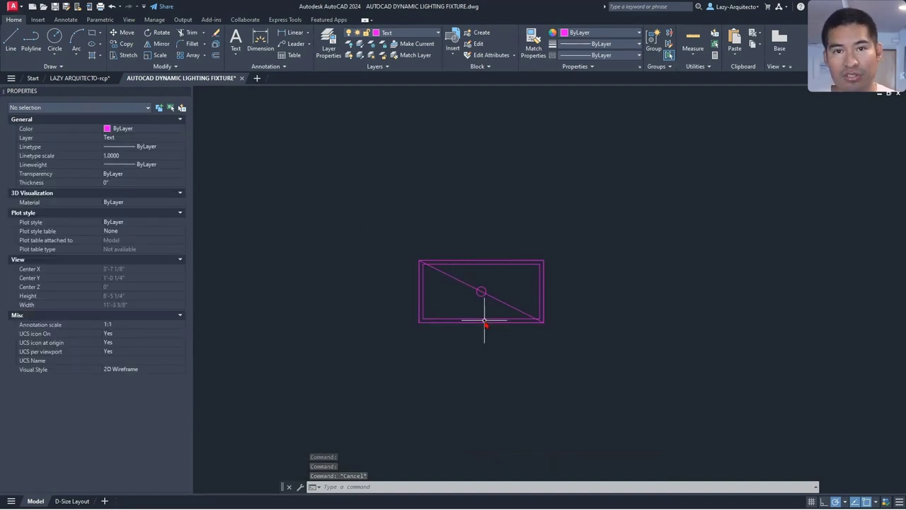
Step: Synchronize the attributes of the placed LAZY_LIGHT block with ATTSYNC, using the Select option
type("ATT")
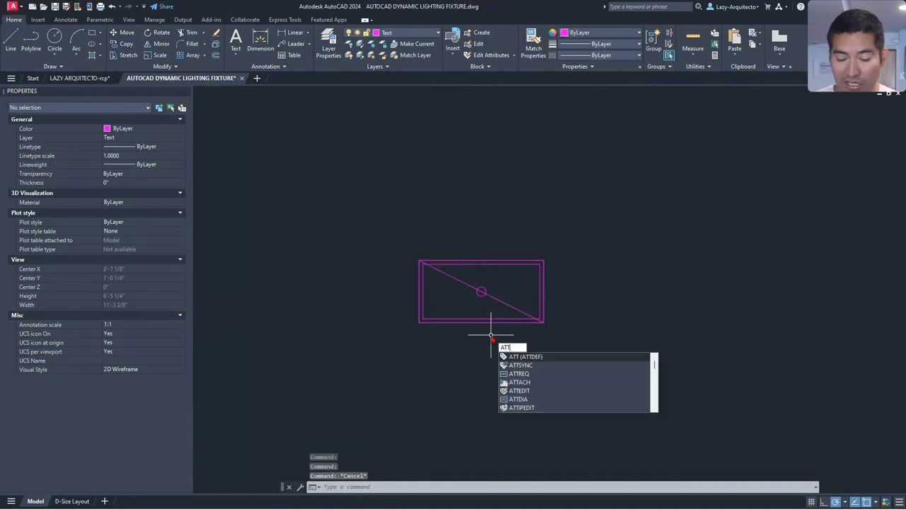
type("SYNC")
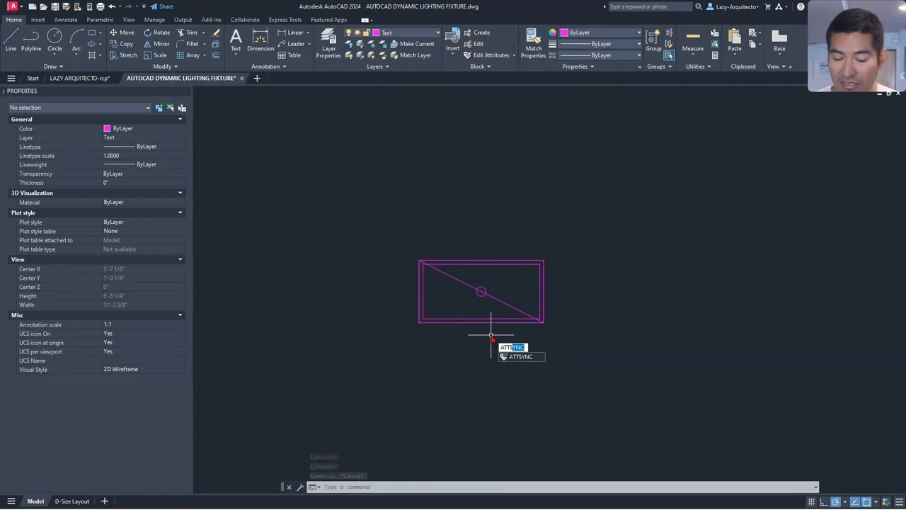
key("Return")
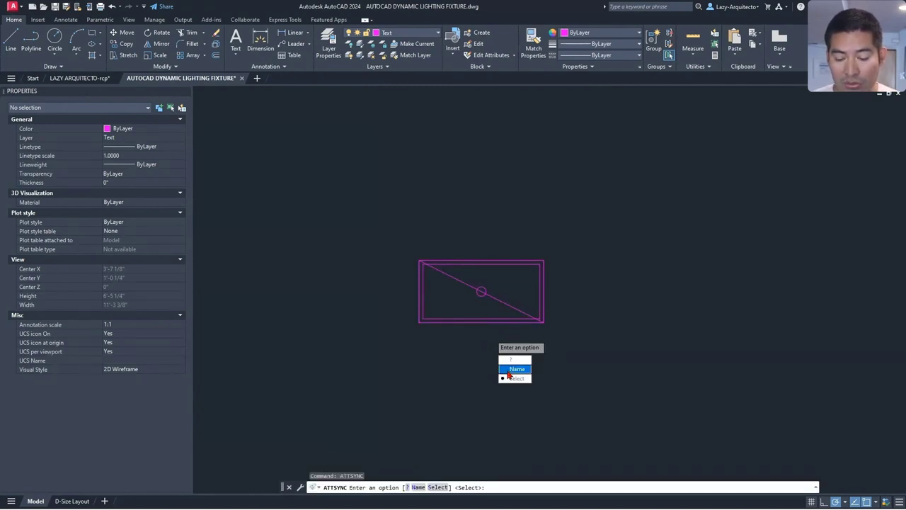
left_click(516, 379)
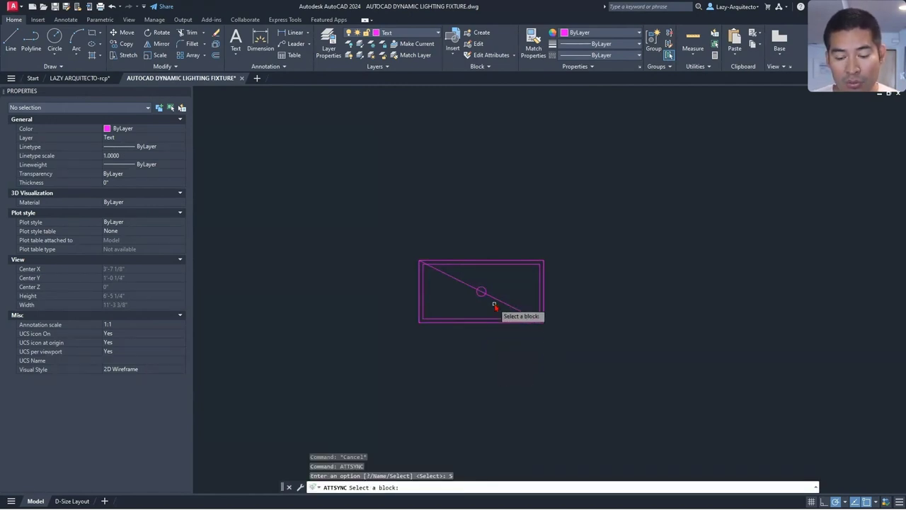
left_click(482, 291)
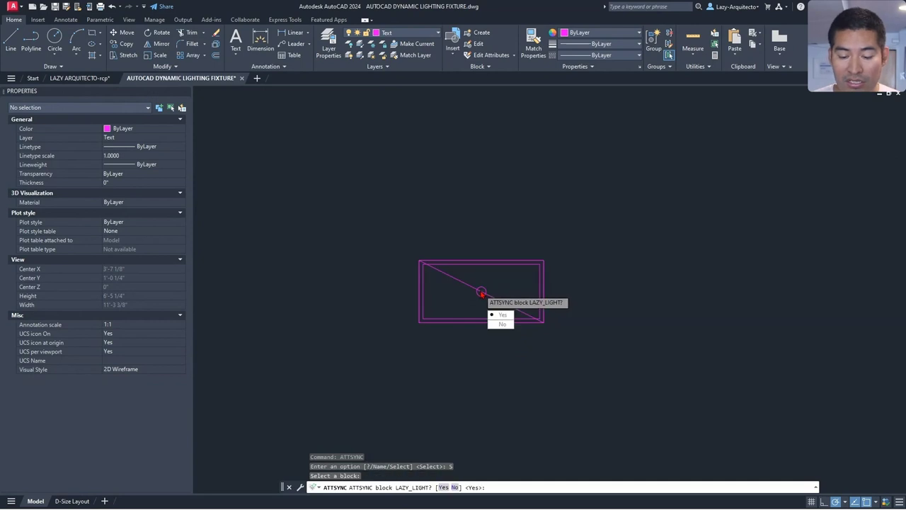
key("Return")
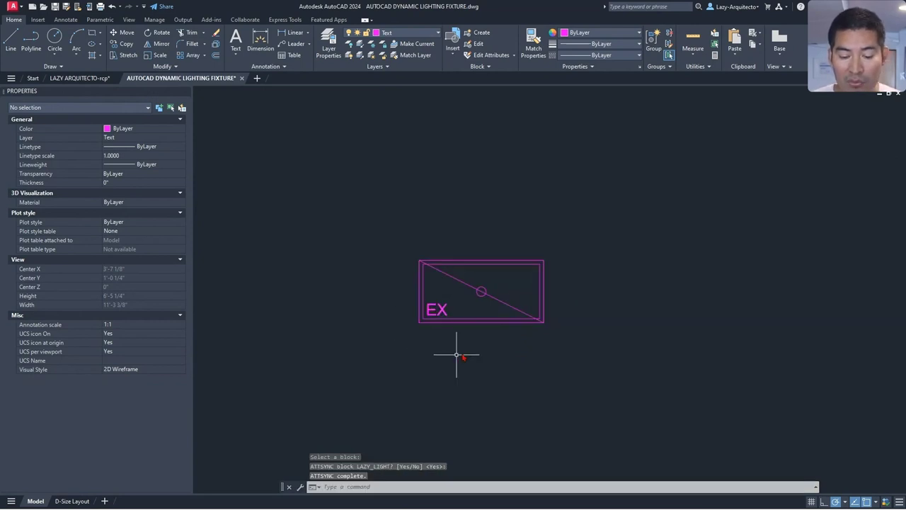
Step: Copy the EX-tagged LAZY_LIGHT fixture to the clipboard and switch to the LAZY ARQUITECTO-rcp drawing
left_click(437, 308)
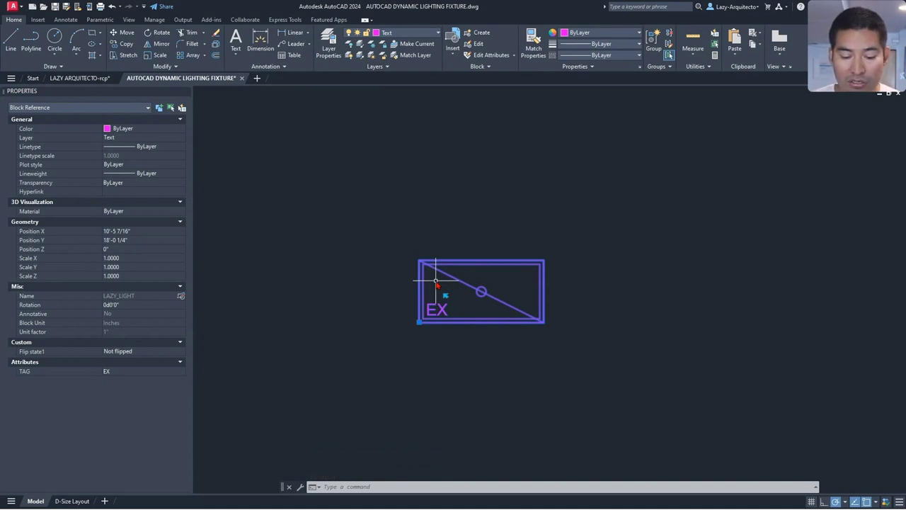
key("ctrl+c")
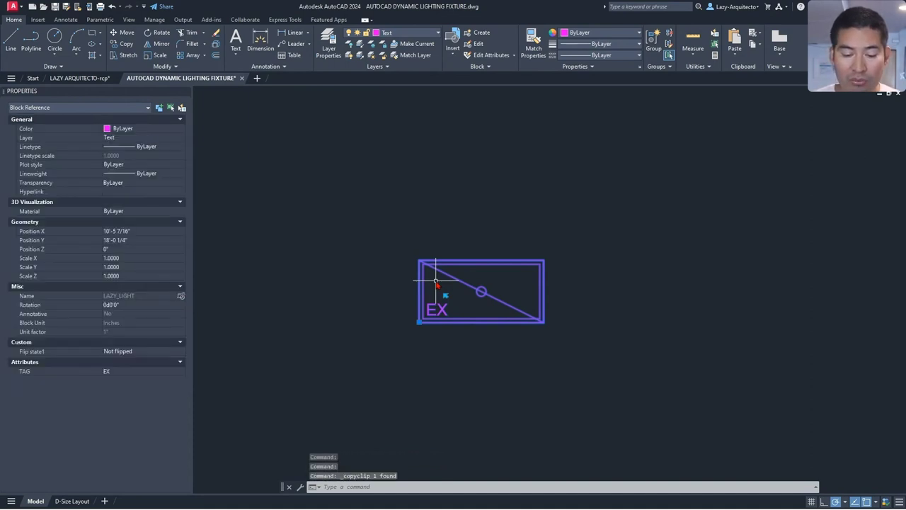
left_click(79, 78)
Step: Delete the two yellow NEW fixtures, one vertical and one horizontal, from the ceiling plan
scroll(492, 212, "down", 2)
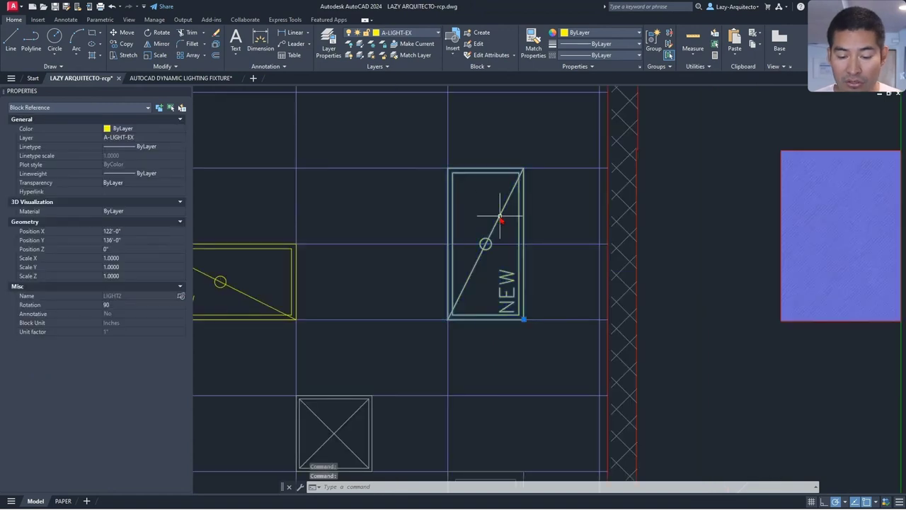
key("Delete")
scroll(542, 237, "down", 3)
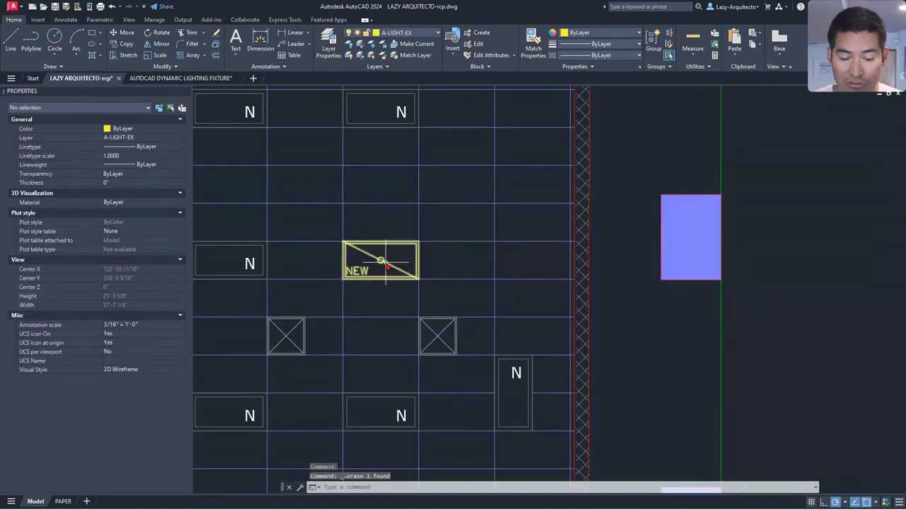
left_click(385, 263)
key("Delete")
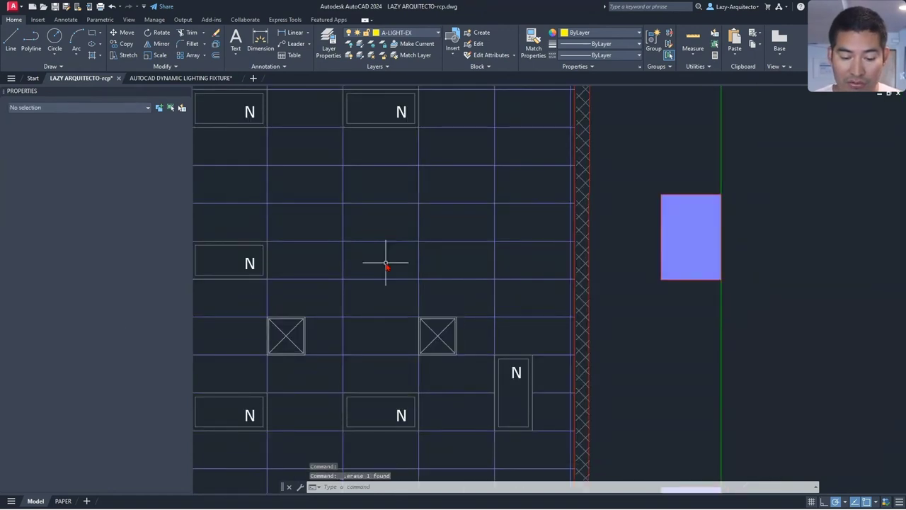
Step: Paste the LAZY_LIGHT fixture into the grid cell of the deleted horizontal fixture, snapping its base point to the grid intersection
key("ctrl+v")
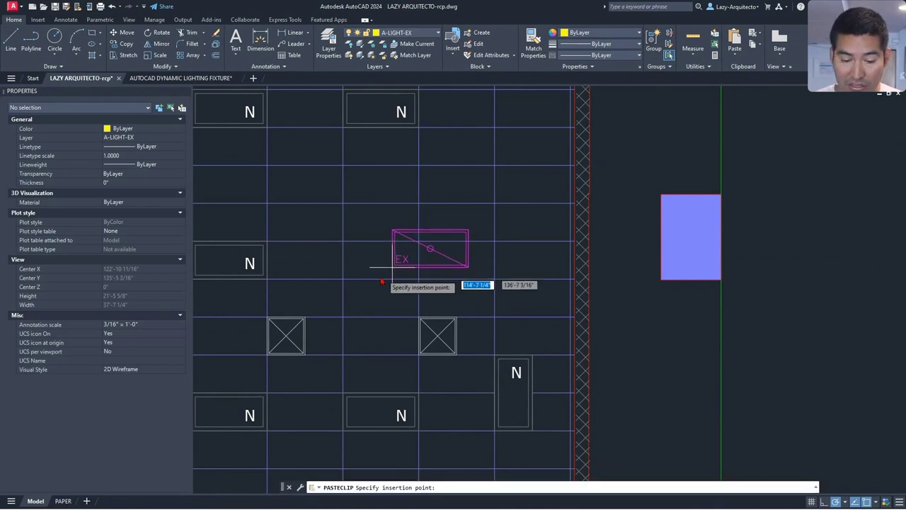
left_click(345, 280)
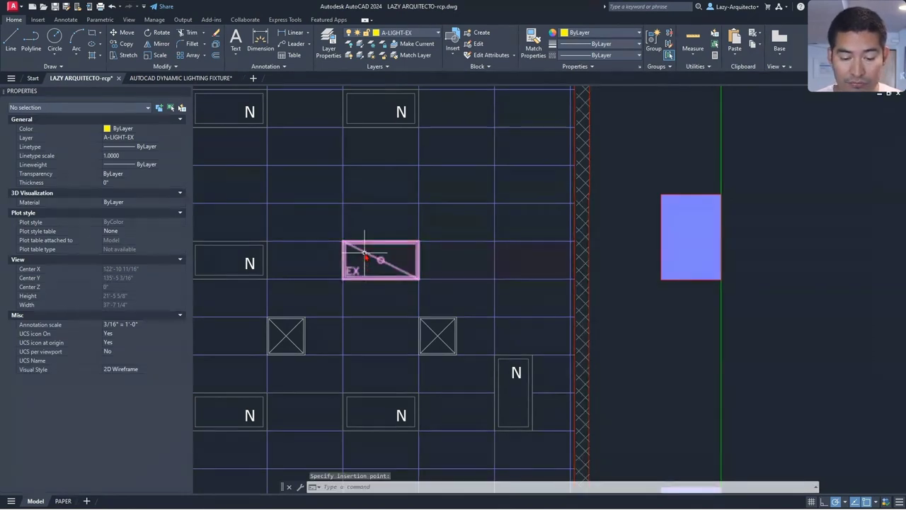
scroll(361, 253, "up", 3)
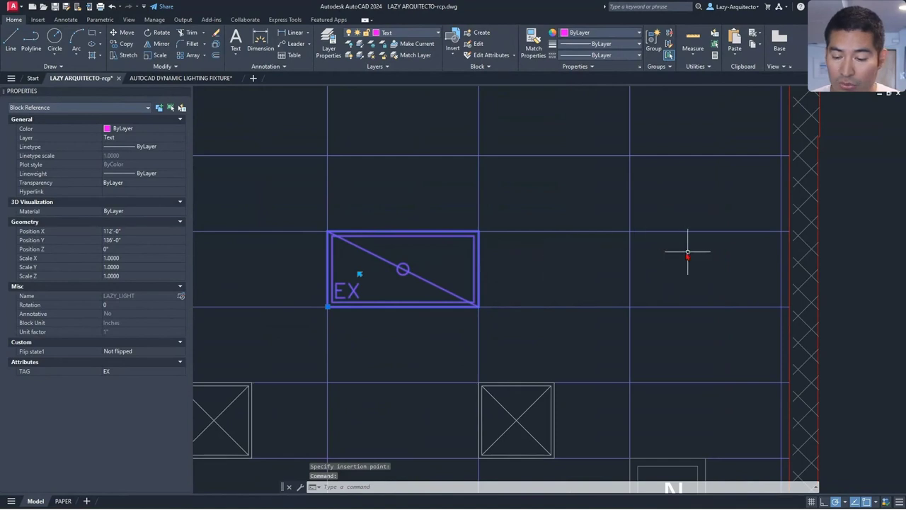
Step: Copy the pasted fixture 8 feet to the right by its base point, onto the grid intersection near the wall
middle_click_drag(631, 265, 612, 265)
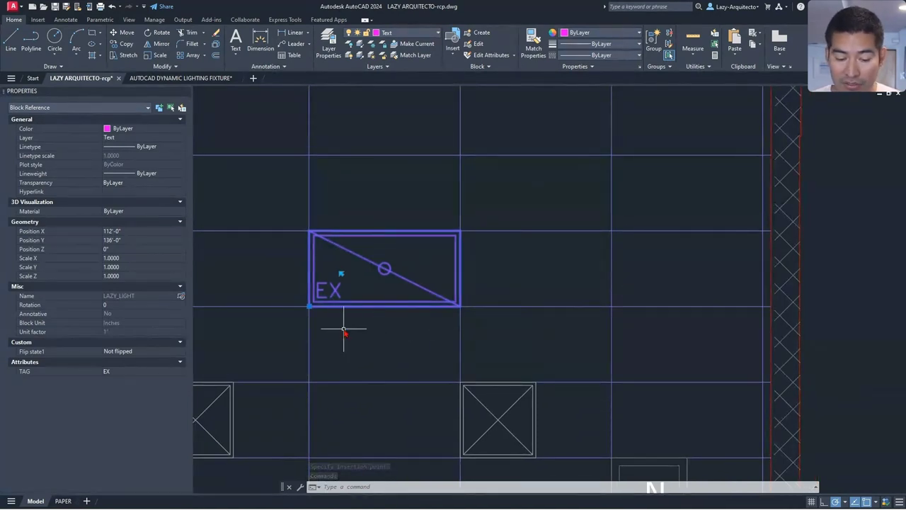
left_click(309, 307)
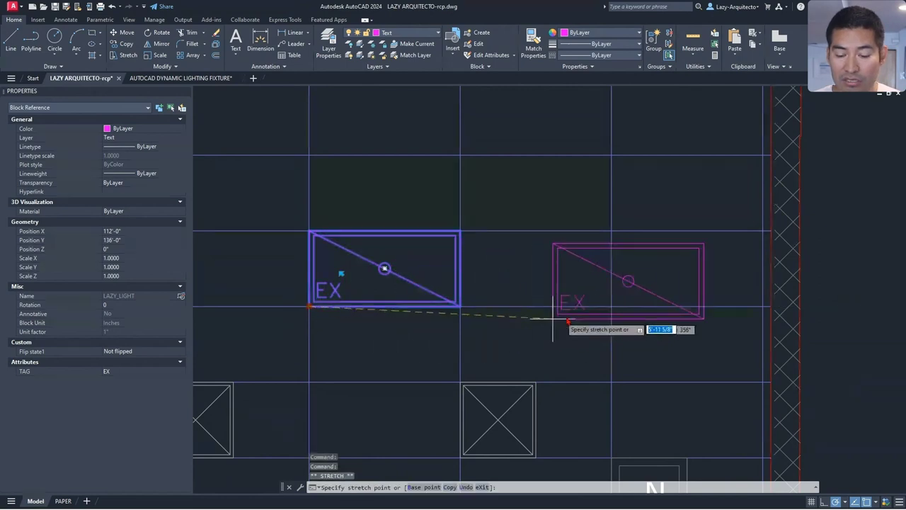
left_click(612, 307, "ctrl")
key("Escape")
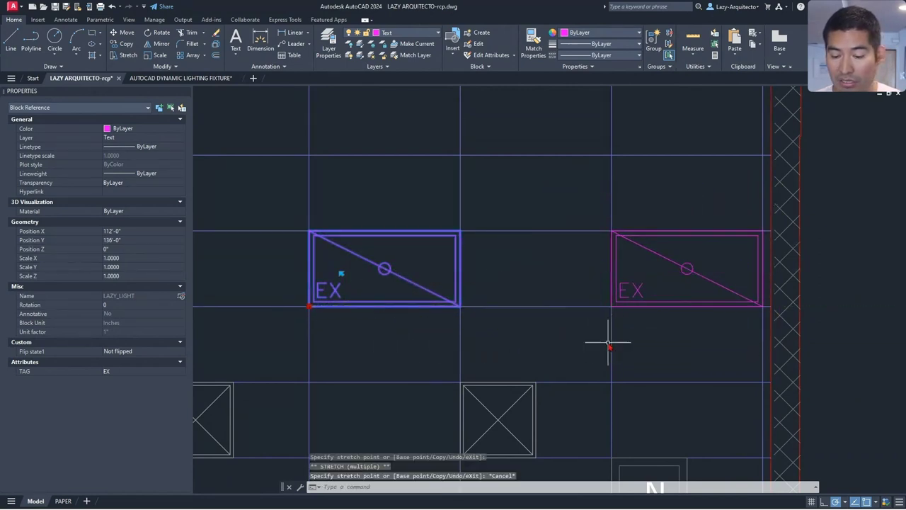
Step: Flip the copied EX fixture beside the wall to its vertical orientation
middle_click_drag(641, 333, 536, 328)
scroll(528, 306, "down", 3)
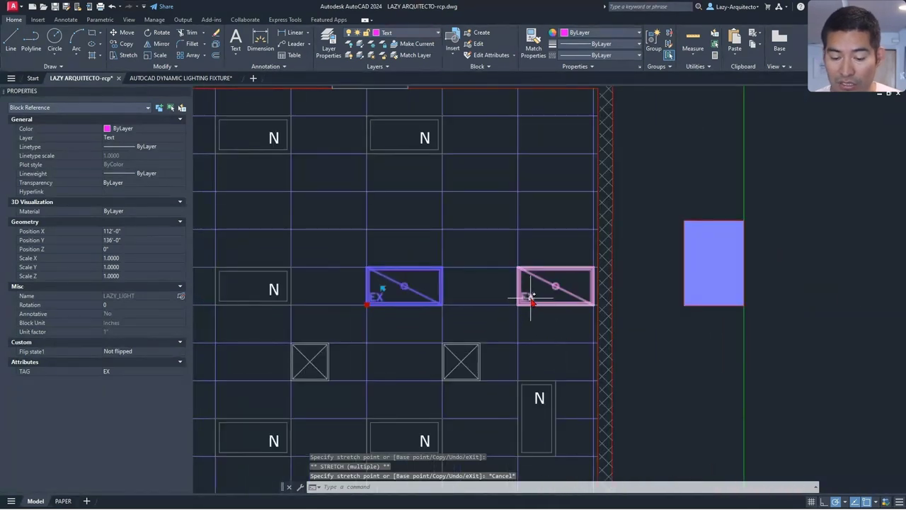
left_click(529, 300)
key("Escape")
left_click(530, 298)
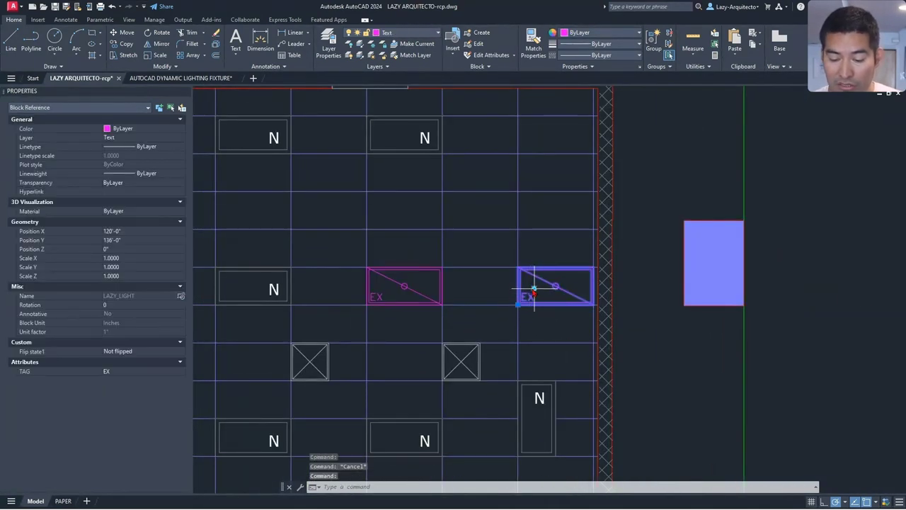
left_click(533, 289)
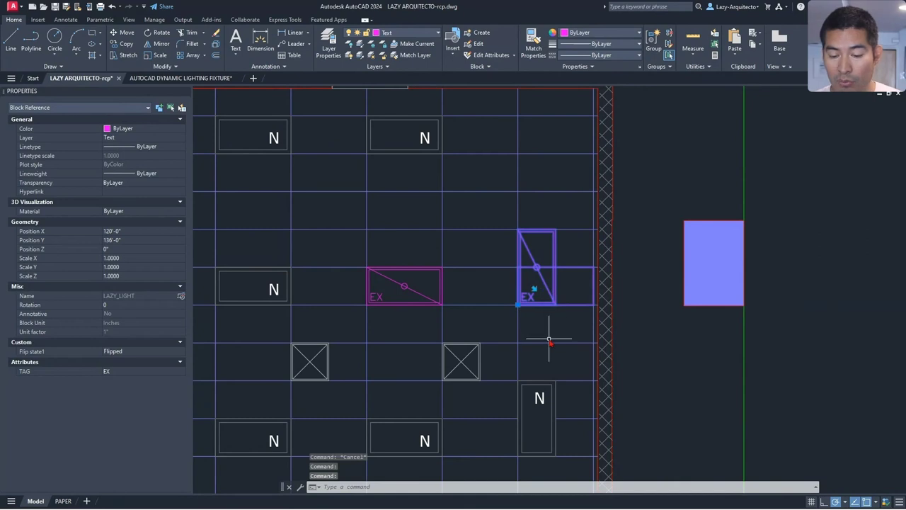
key("Escape")
Step: Examine how the flipped fixture's linework and wipeout outline sit against the ceiling grid
scroll(574, 262, "up", 3)
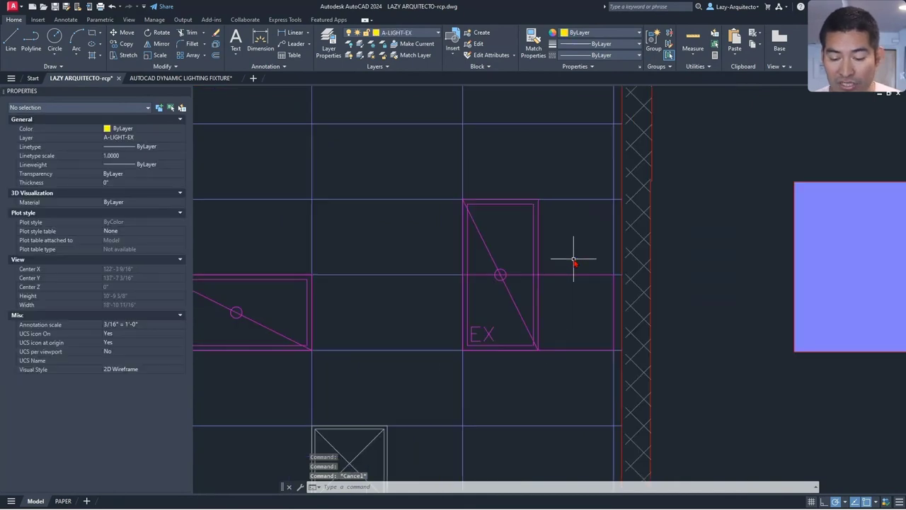
scroll(573, 262, "up", 3)
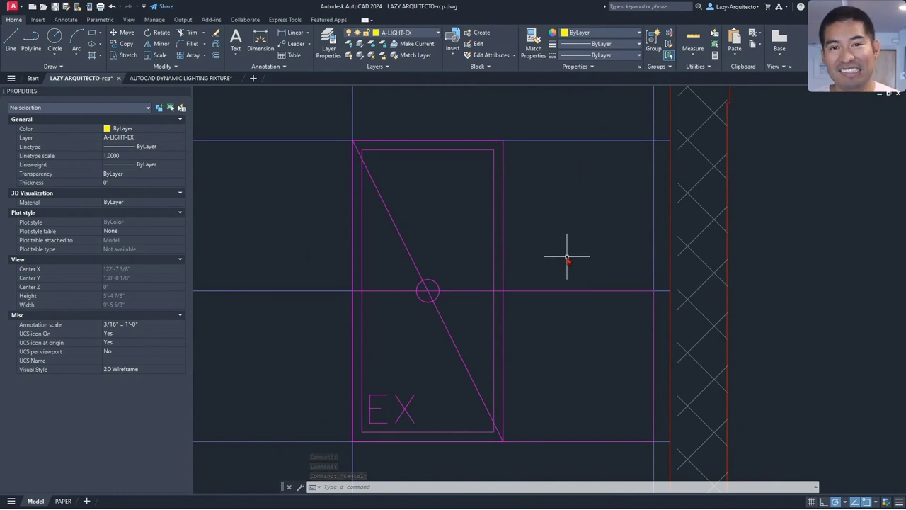
middle_click_drag(566, 257, 532, 243)
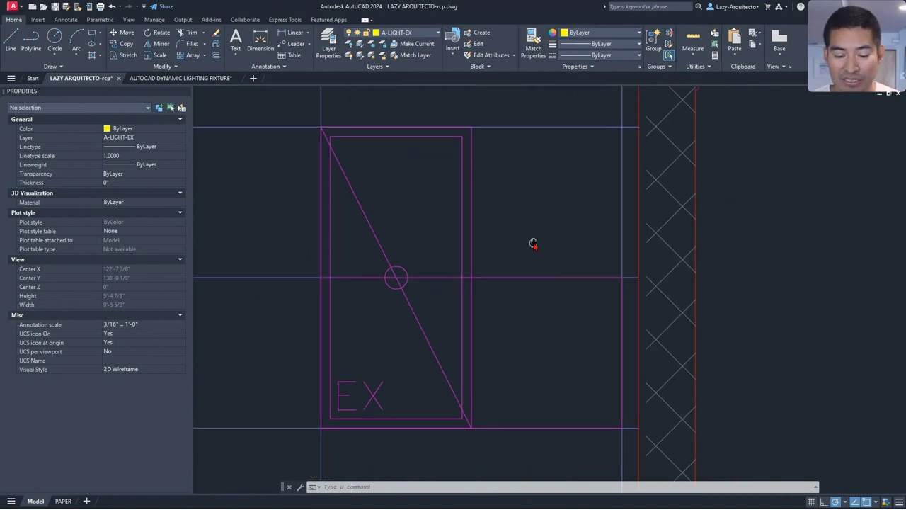
left_click(528, 279)
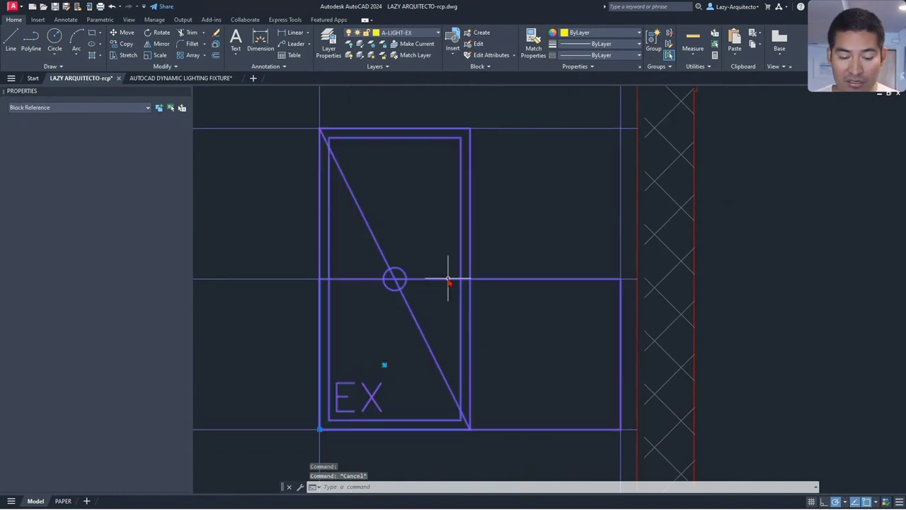
scroll(560, 311, "down", 3)
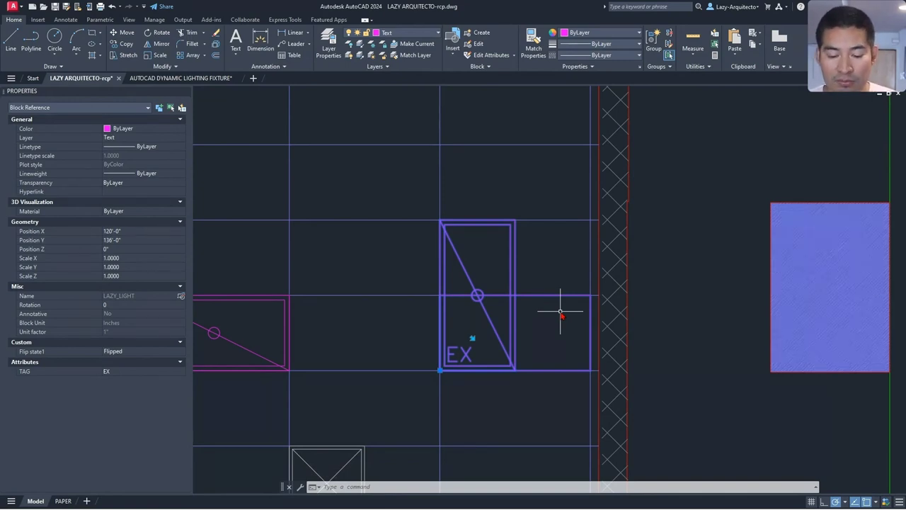
middle_click_drag(507, 322, 438, 309)
key("Escape")
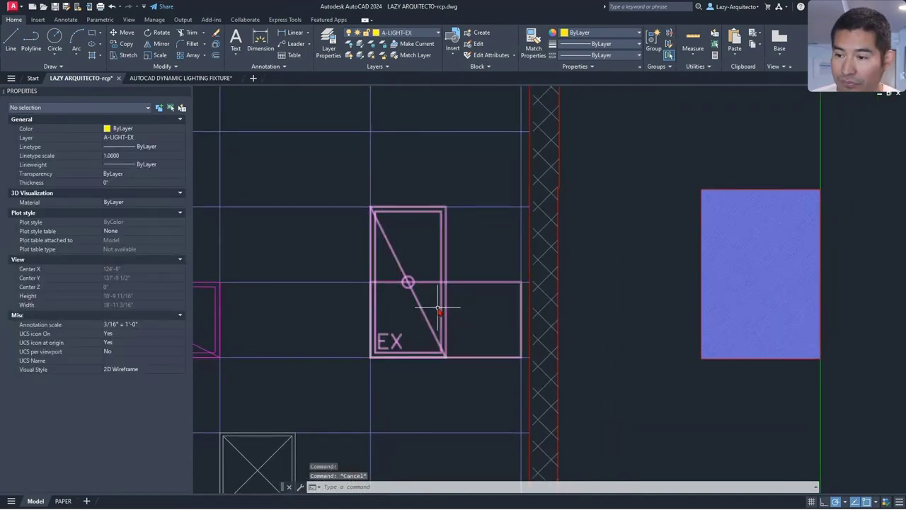
Step: Open the flipped fixture's LAZY_LIGHT definition in the Block Editor and select its Flip action to highlight the objects it includes
left_click(439, 310)
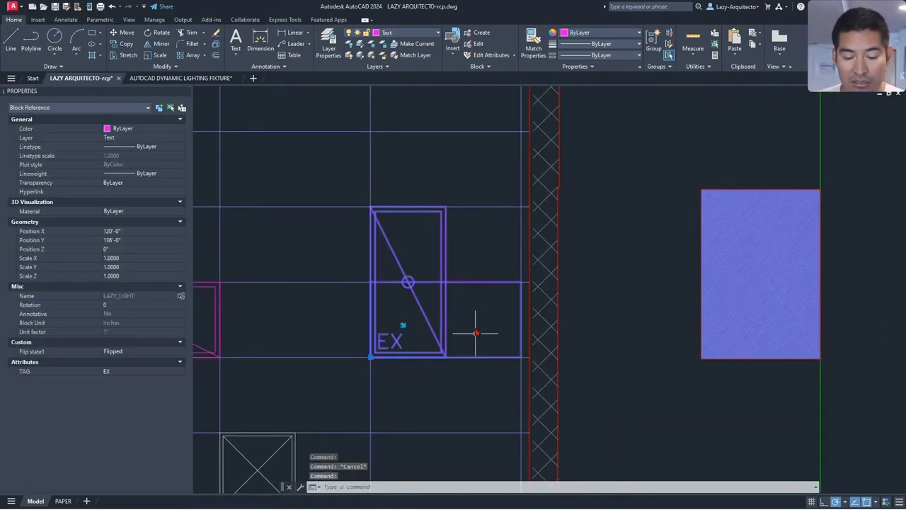
right_click(444, 300)
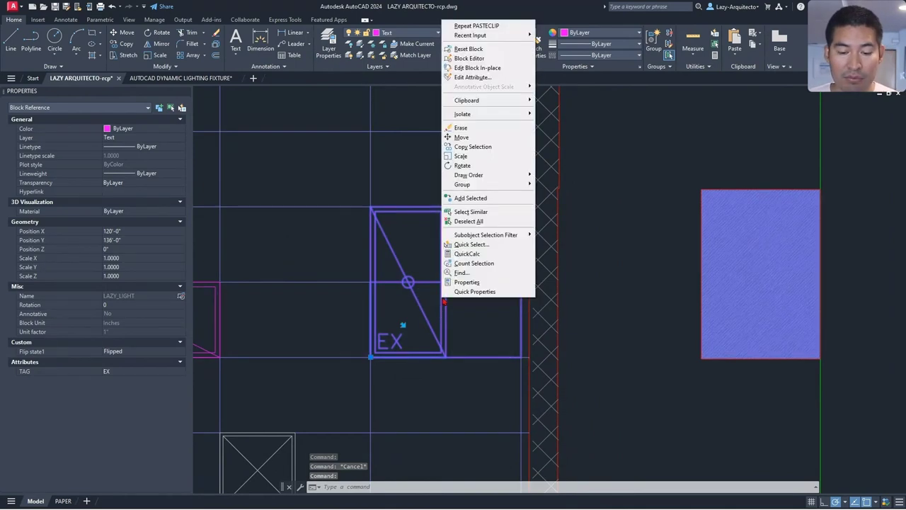
left_click(481, 59)
middle_click_drag(449, 265, 338, 269)
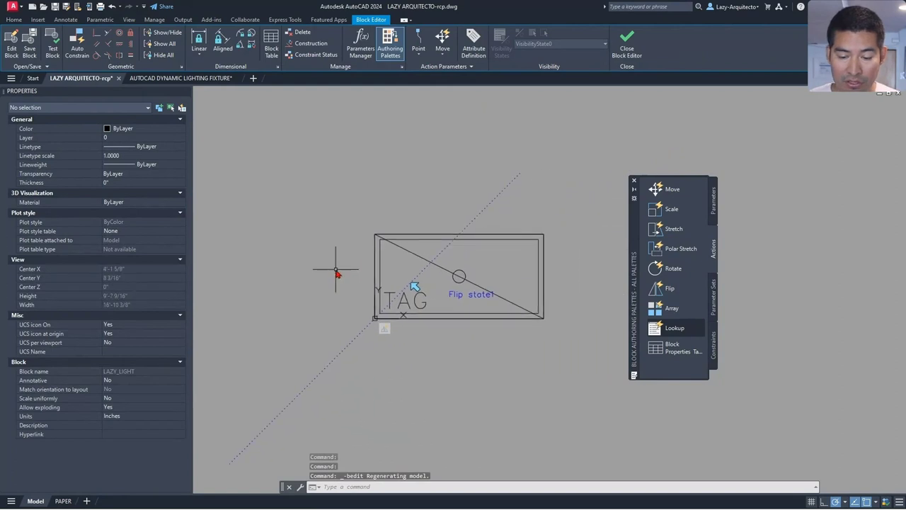
middle_click_drag(504, 271, 483, 282)
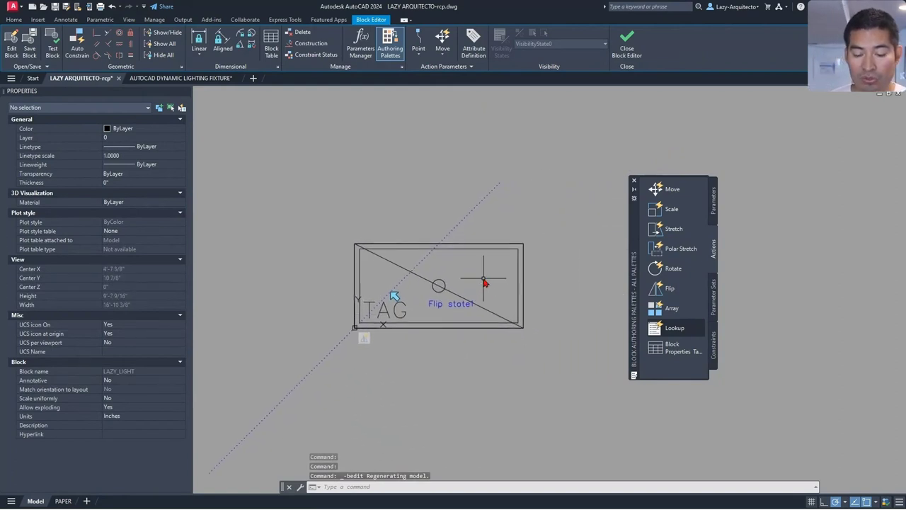
left_click(365, 340)
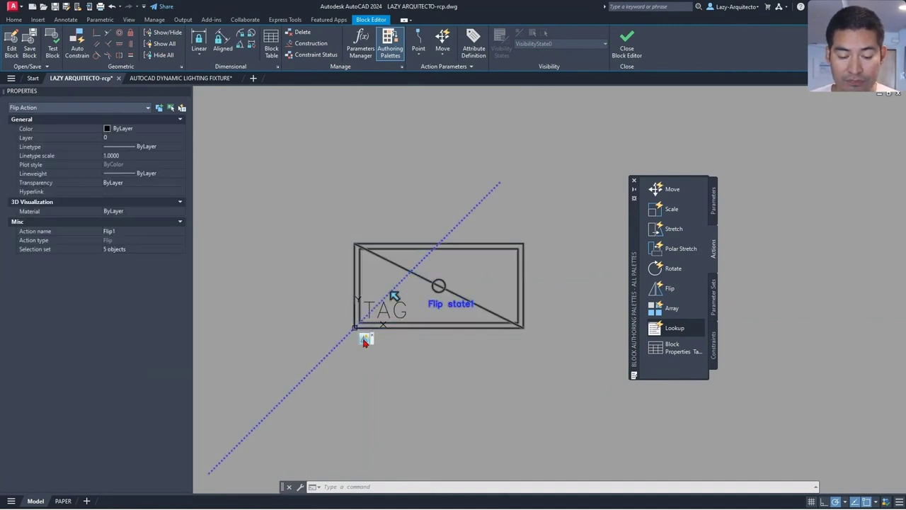
Step: Modify the Flip action's selection set to add the objects crossing the fixture's upper-right corner, including the background wipeout
right_click(365, 341)
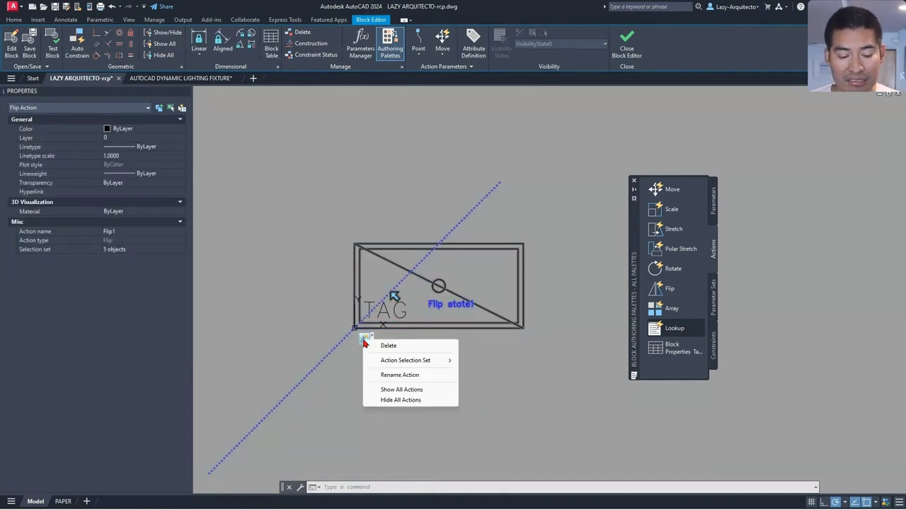
mouse_move(395, 365)
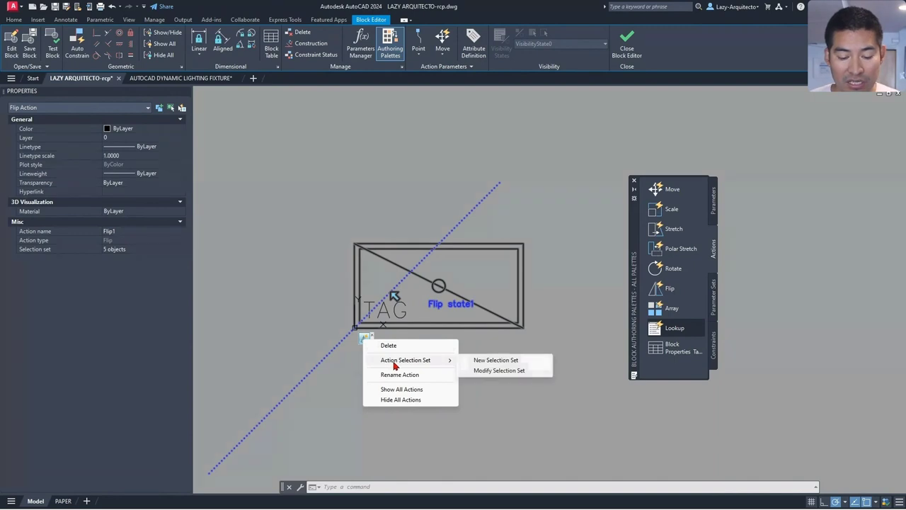
left_click(487, 371)
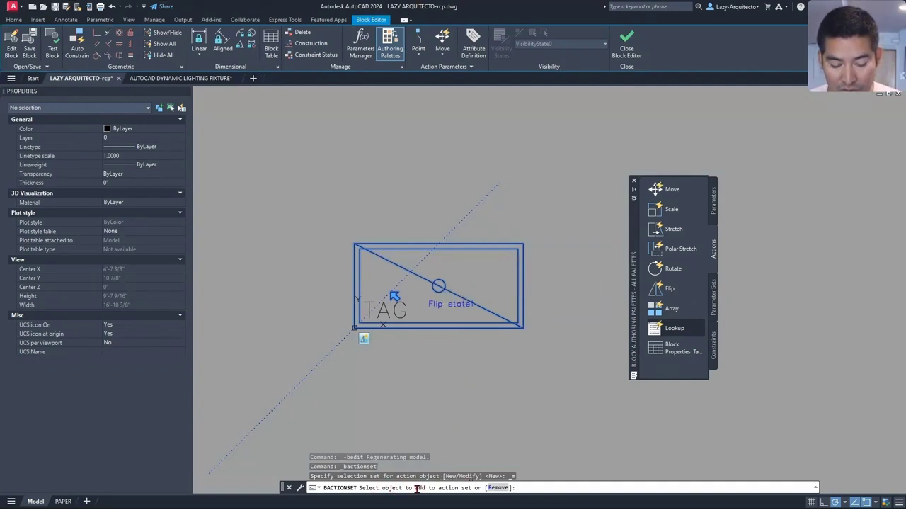
left_click(530, 257)
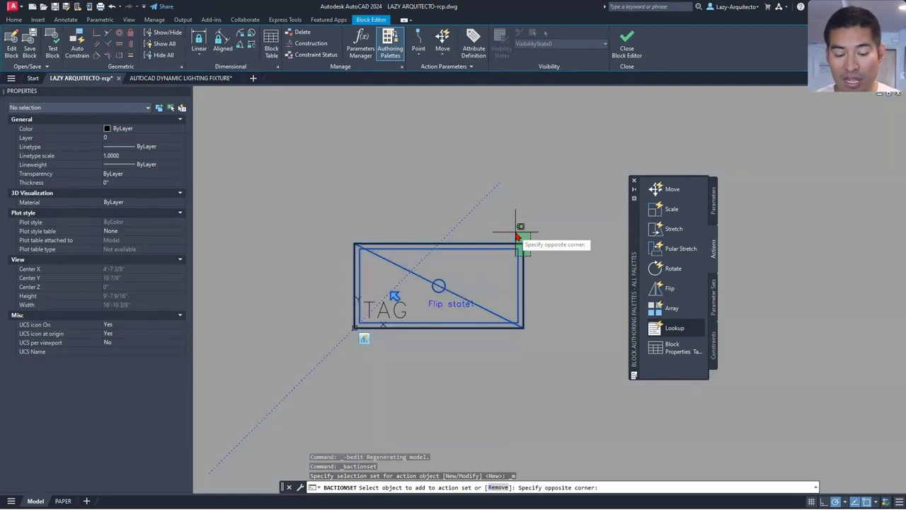
left_click(517, 238)
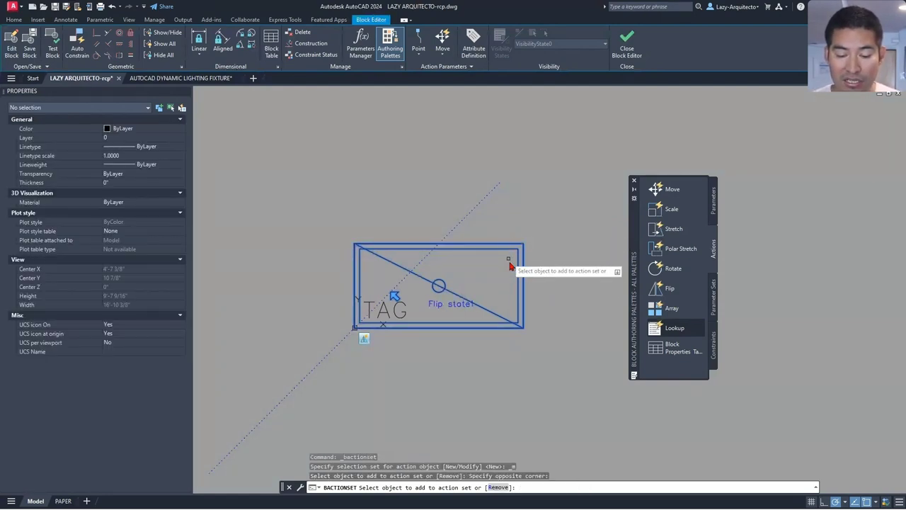
key("Return")
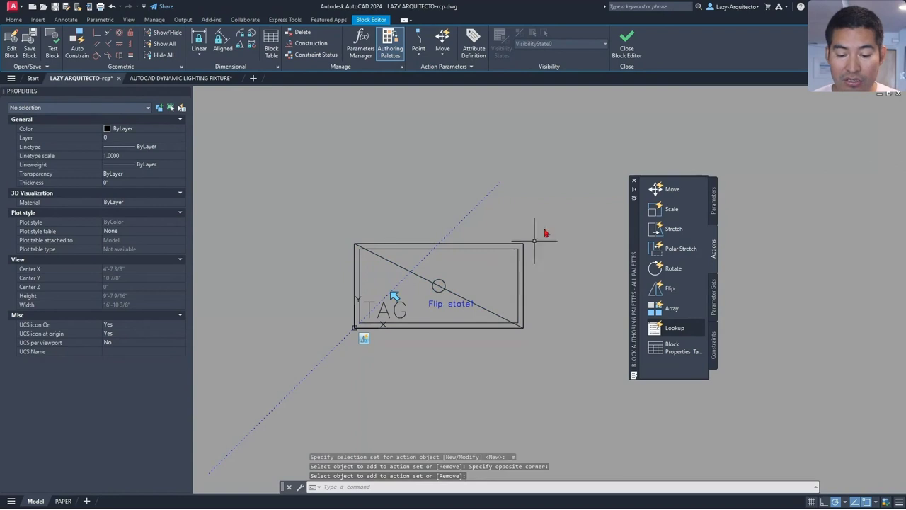
Step: Close the Block Editor, saving the changes to all block references, and regenerate the ceiling plan
left_click(630, 51)
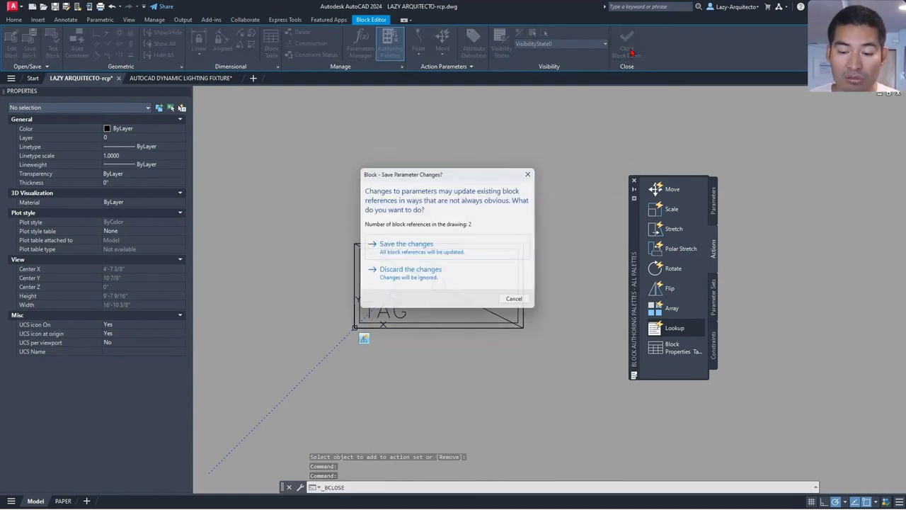
left_click(467, 252)
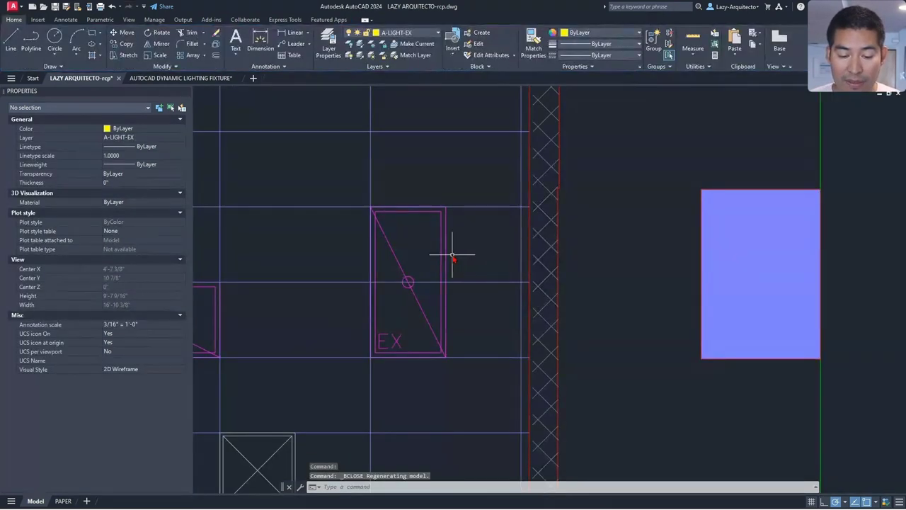
type("re")
key("Return")
scroll(439, 272, "down", 3)
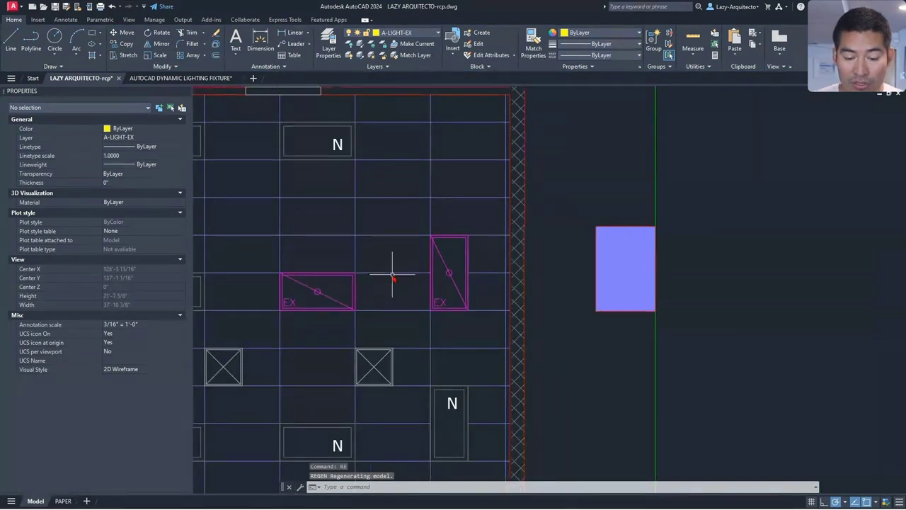
Step: Test the flip control on the fixture beside the wall by flipping it to horizontal and back to vertical
left_click(493, 318)
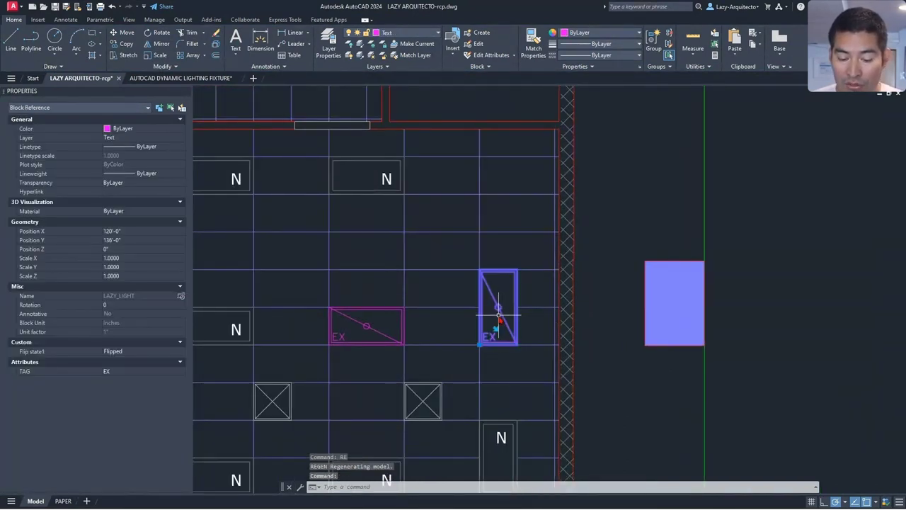
left_click(497, 331)
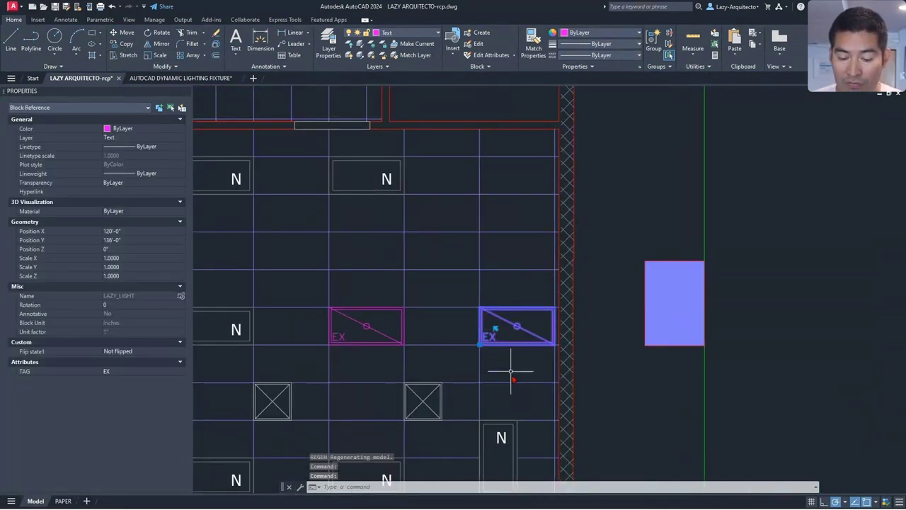
left_click(496, 328)
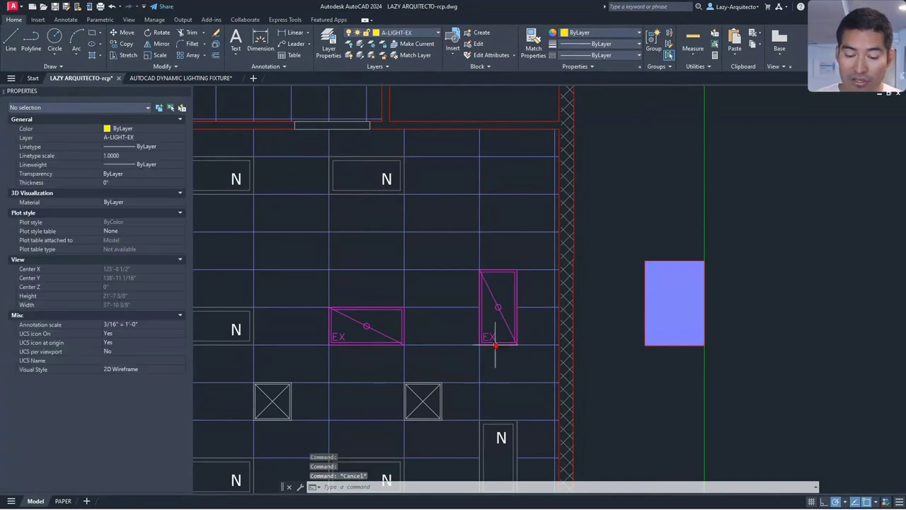
key("Escape")
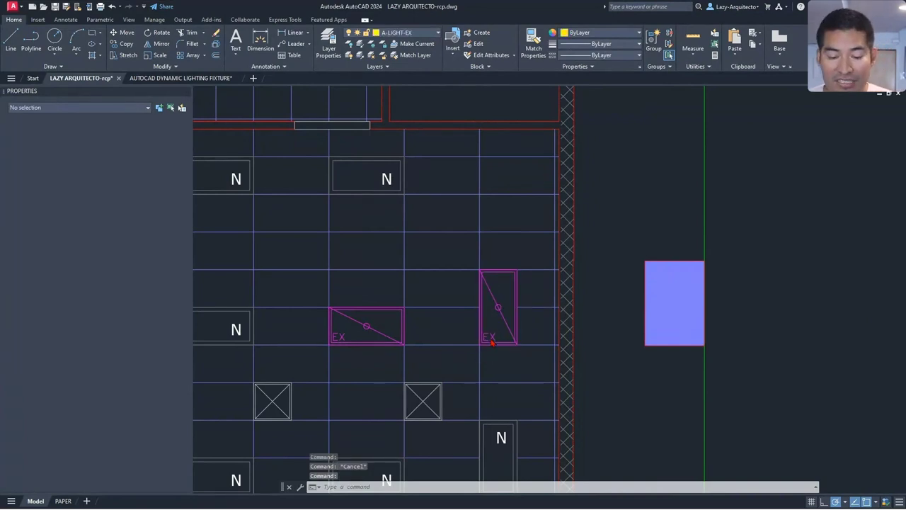
Step: Open the vertical fixture's TAG attribute for editing and enter NEW as its value
double_click(492, 342)
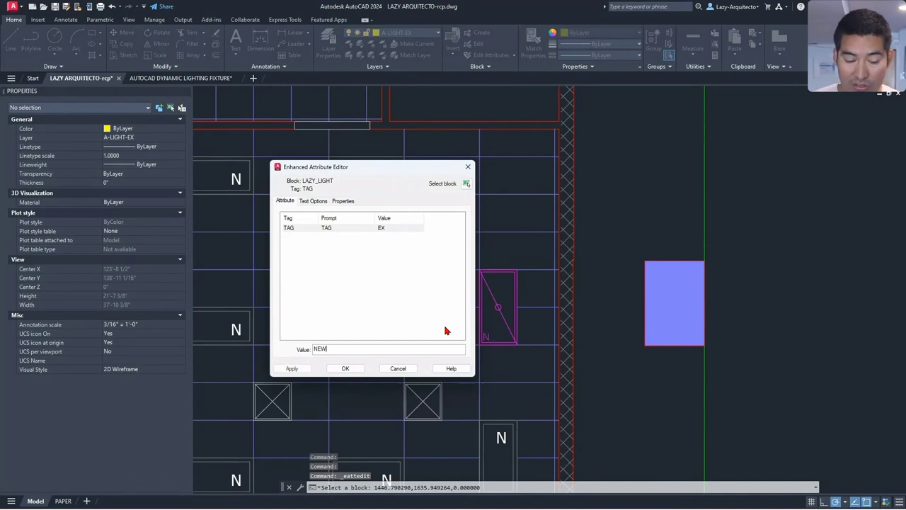